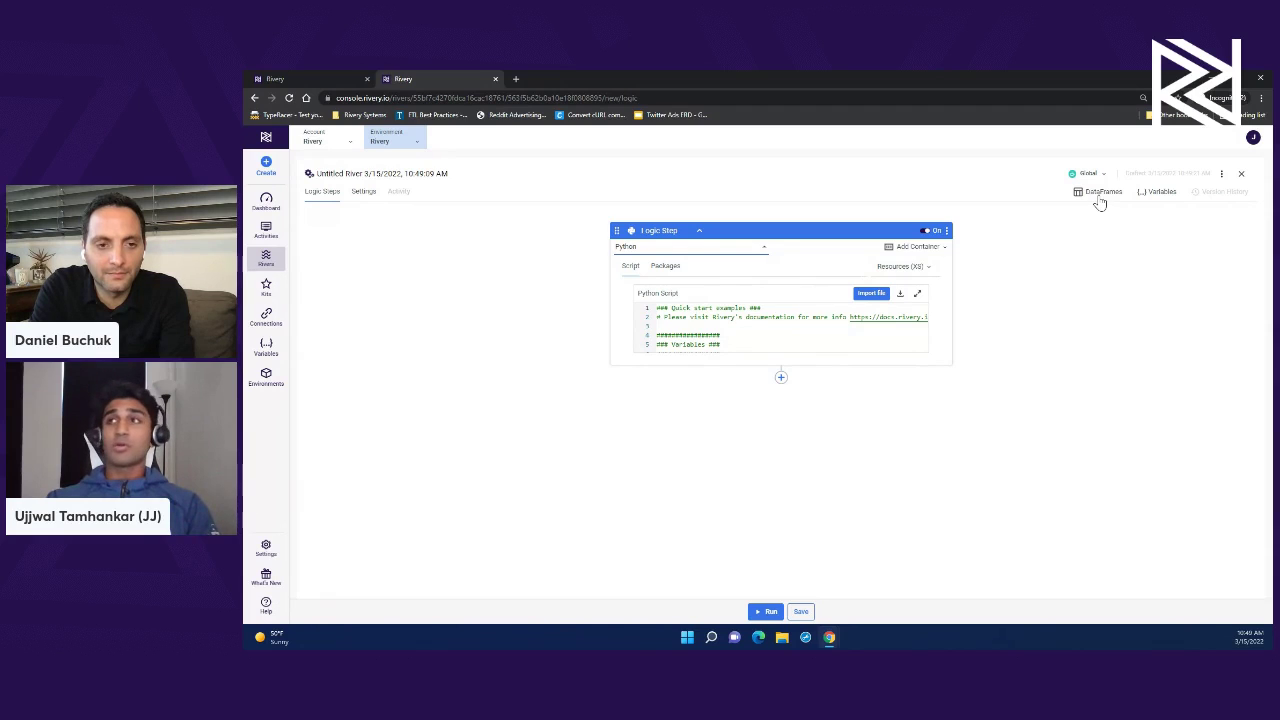
# Add an environment-level DataFrame named hello_world_dataframe and finish managing the DataFrames
pyautogui.click(1100, 199)
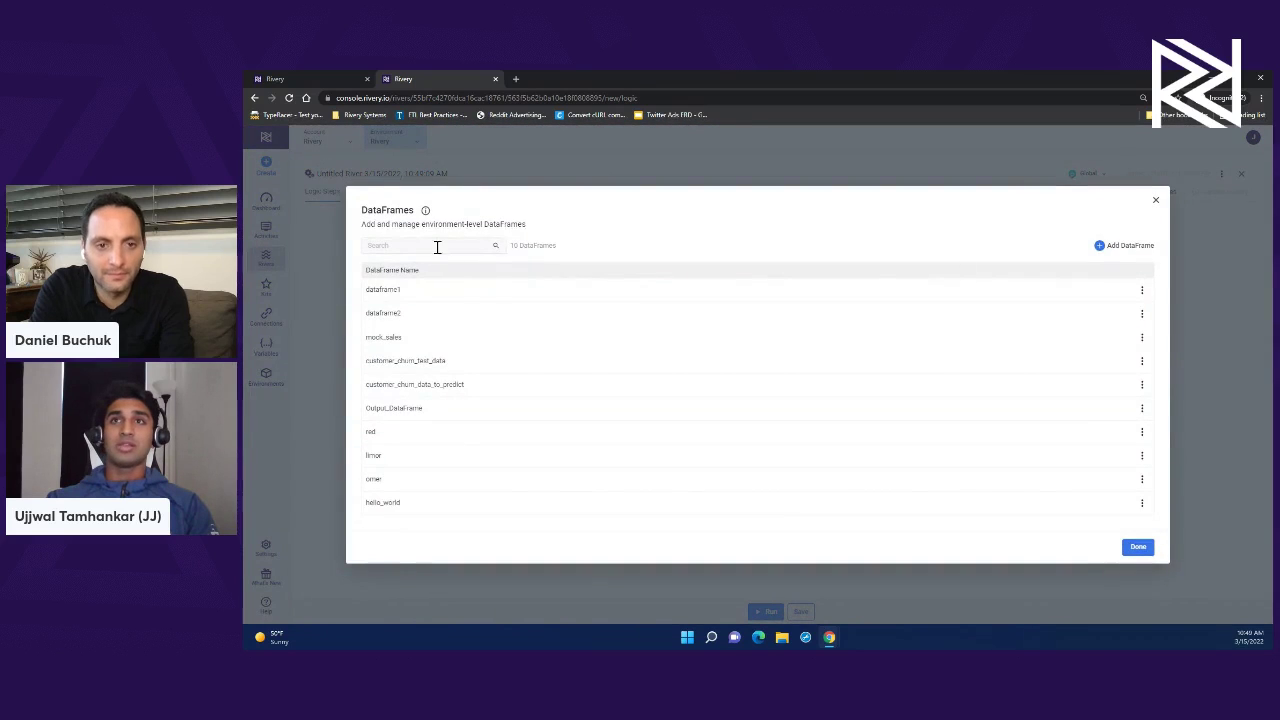
pyautogui.click(437, 247)
pyautogui.click(1112, 246)
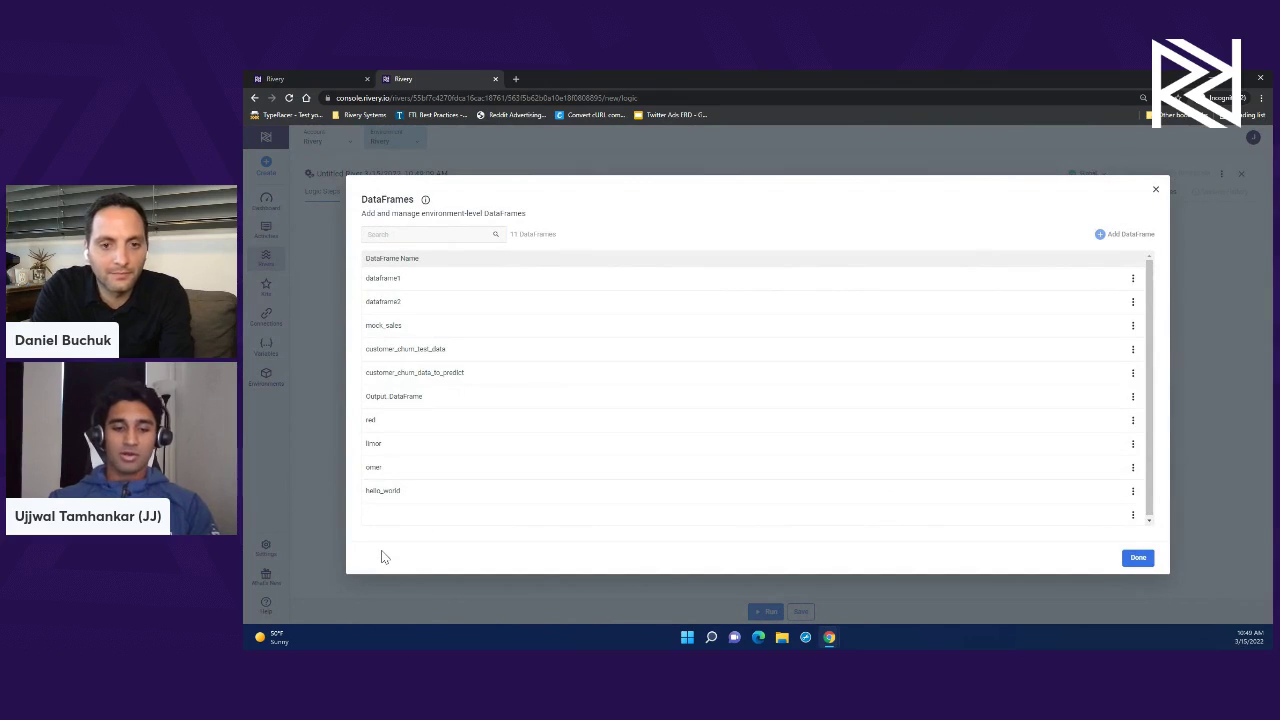
pyautogui.write('hello_worl')
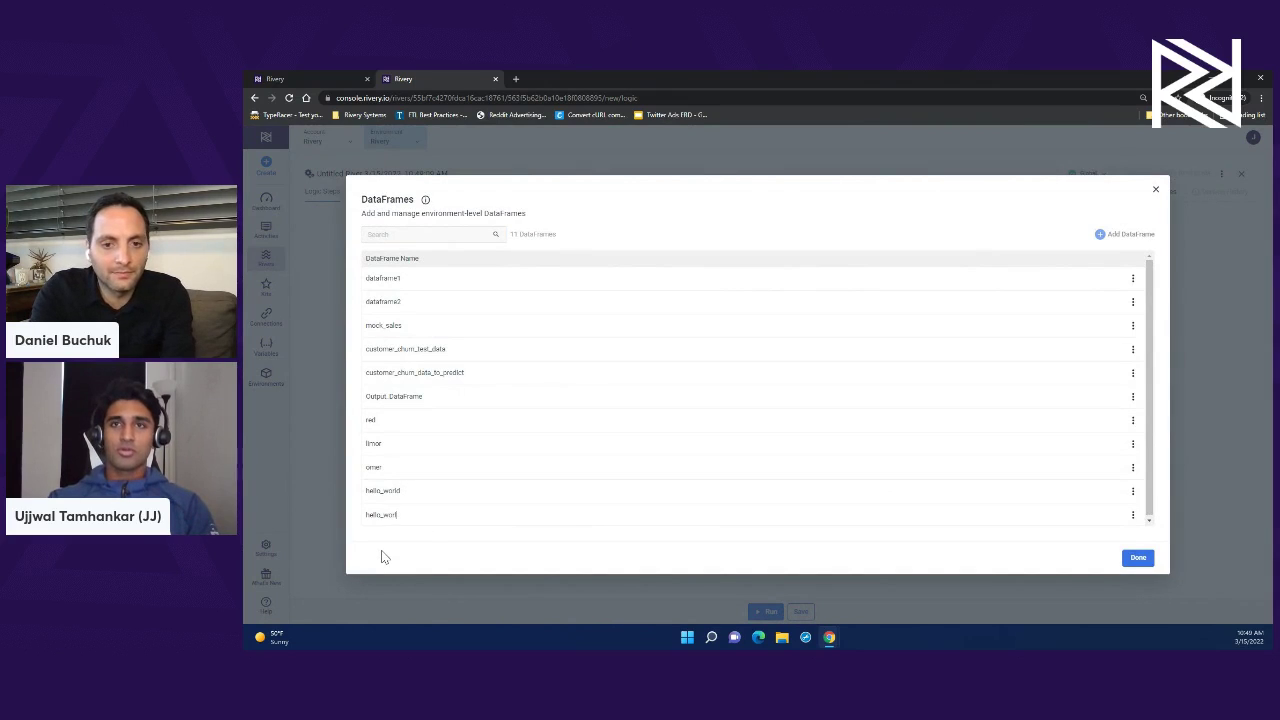
pyautogui.write('d_dataframe')
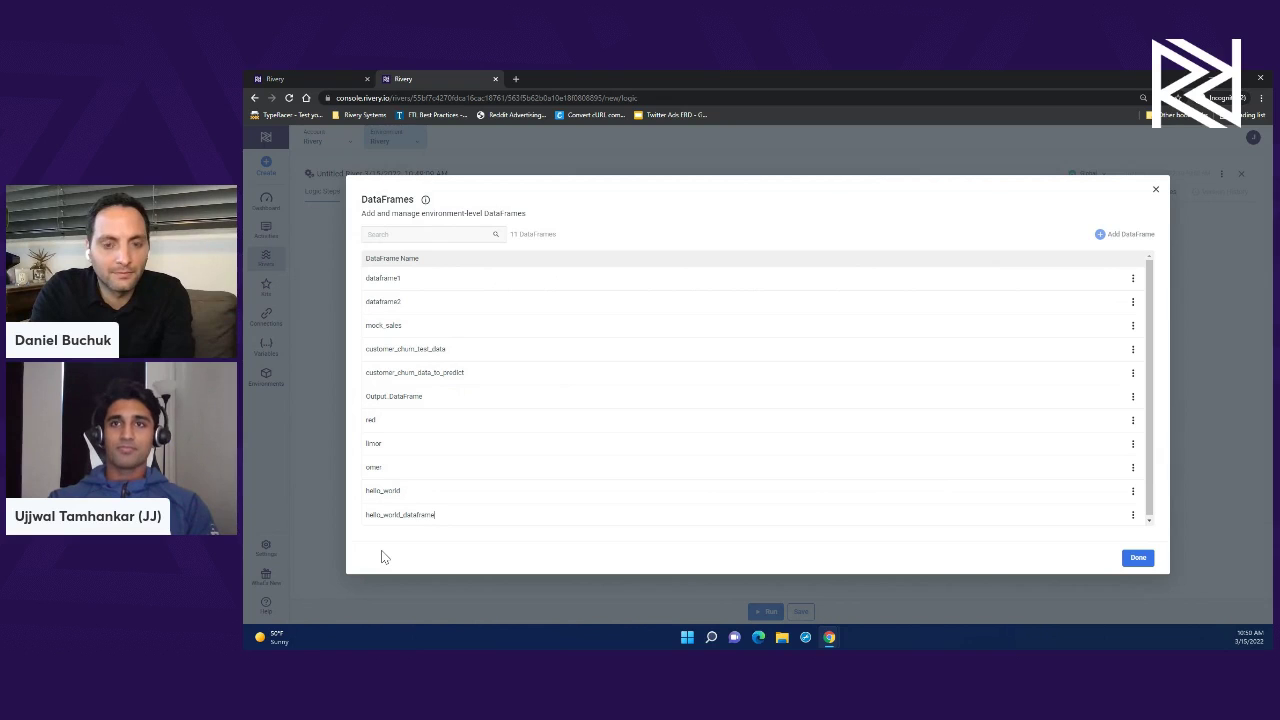
pyautogui.click(381, 557)
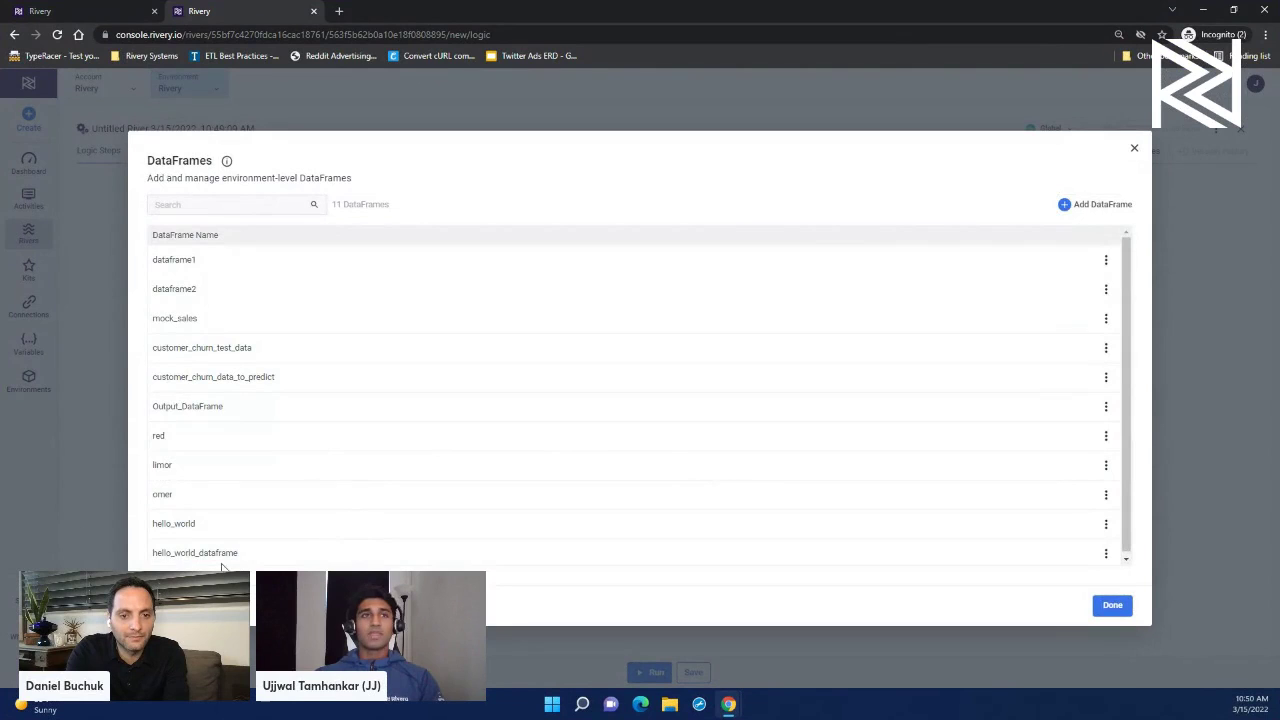
pyautogui.click(1113, 605)
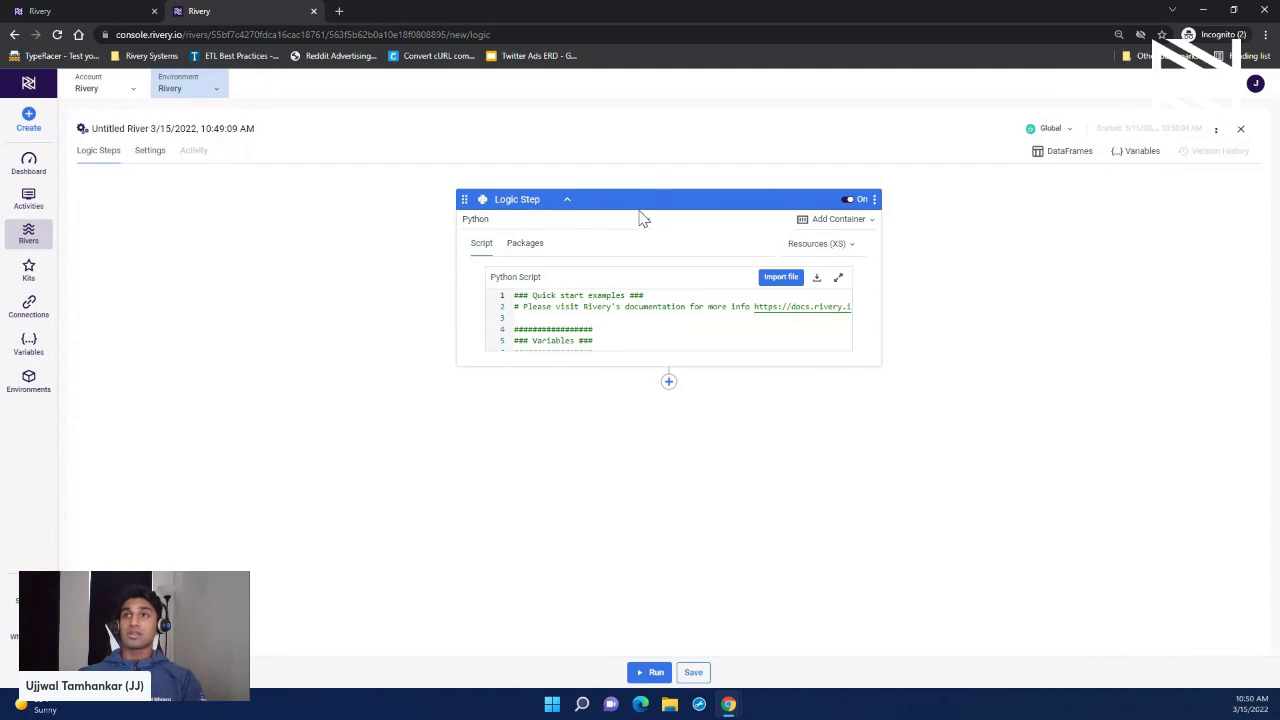
# Add a second logic step, place it above the Python step, and set its type to SQL / DB Transformations
pyautogui.click(669, 381)
pyautogui.moveTo(683, 412); pyautogui.dragTo(686, 218)
pyautogui.click(509, 223)
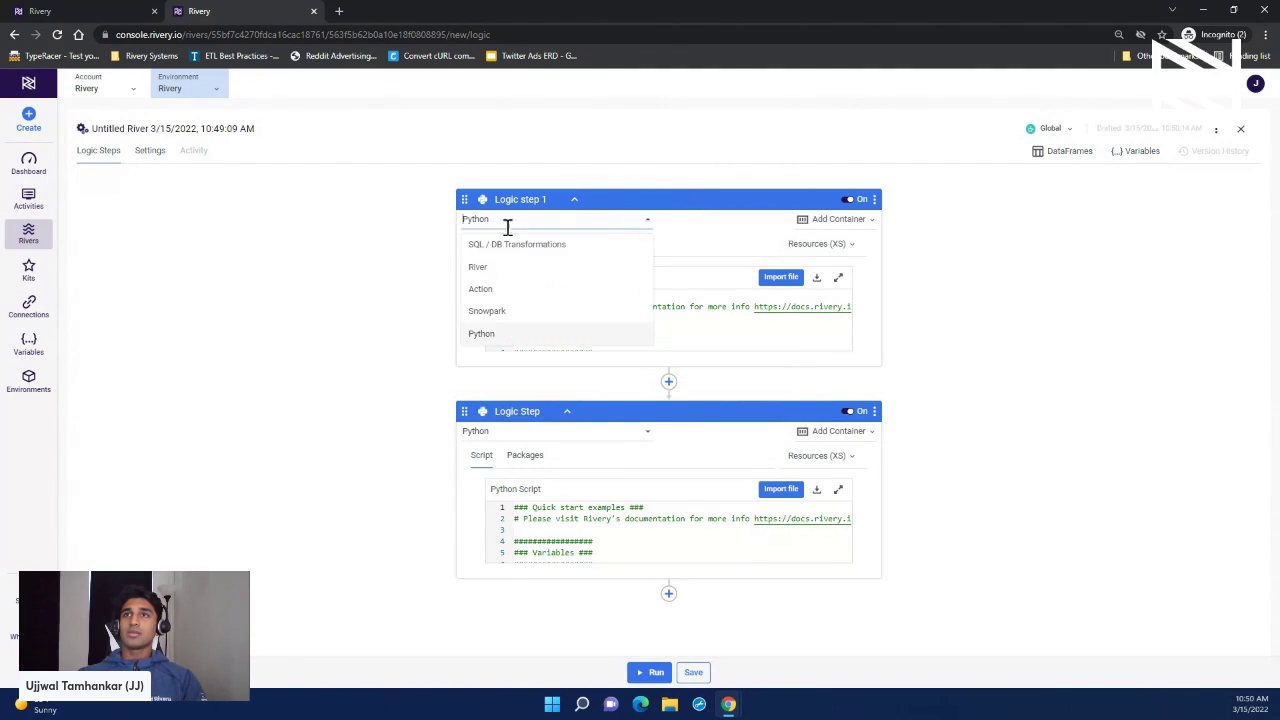
pyautogui.click(517, 248)
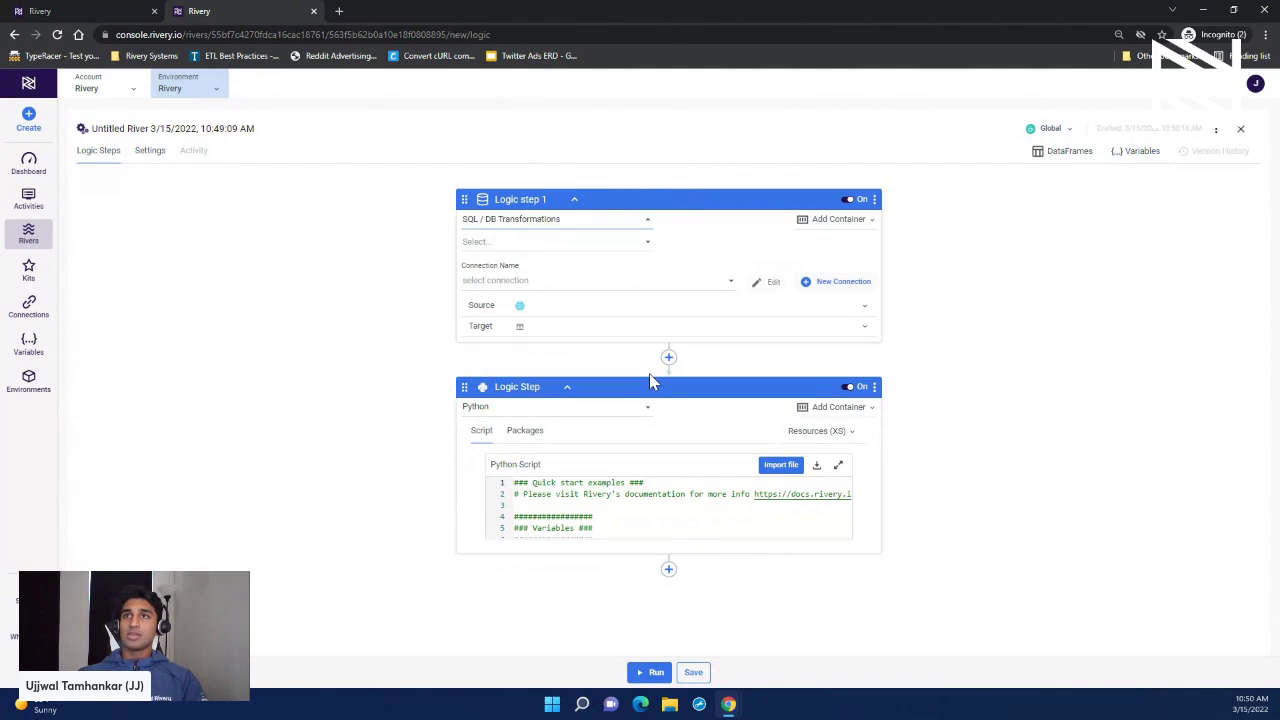
# Set the first logic step's database to Snowflake and its connection to Rivery Snowflake
pyautogui.click(513, 248)
pyautogui.click(525, 312)
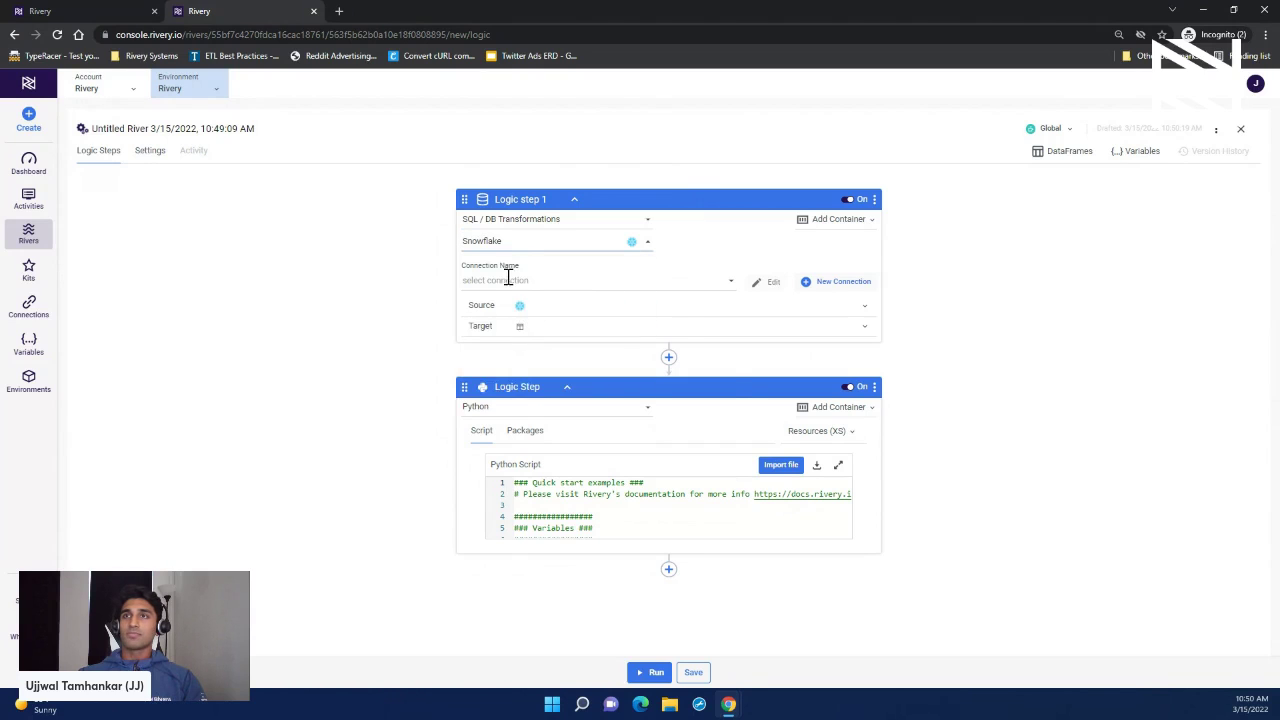
pyautogui.click(510, 280)
pyautogui.click(530, 310)
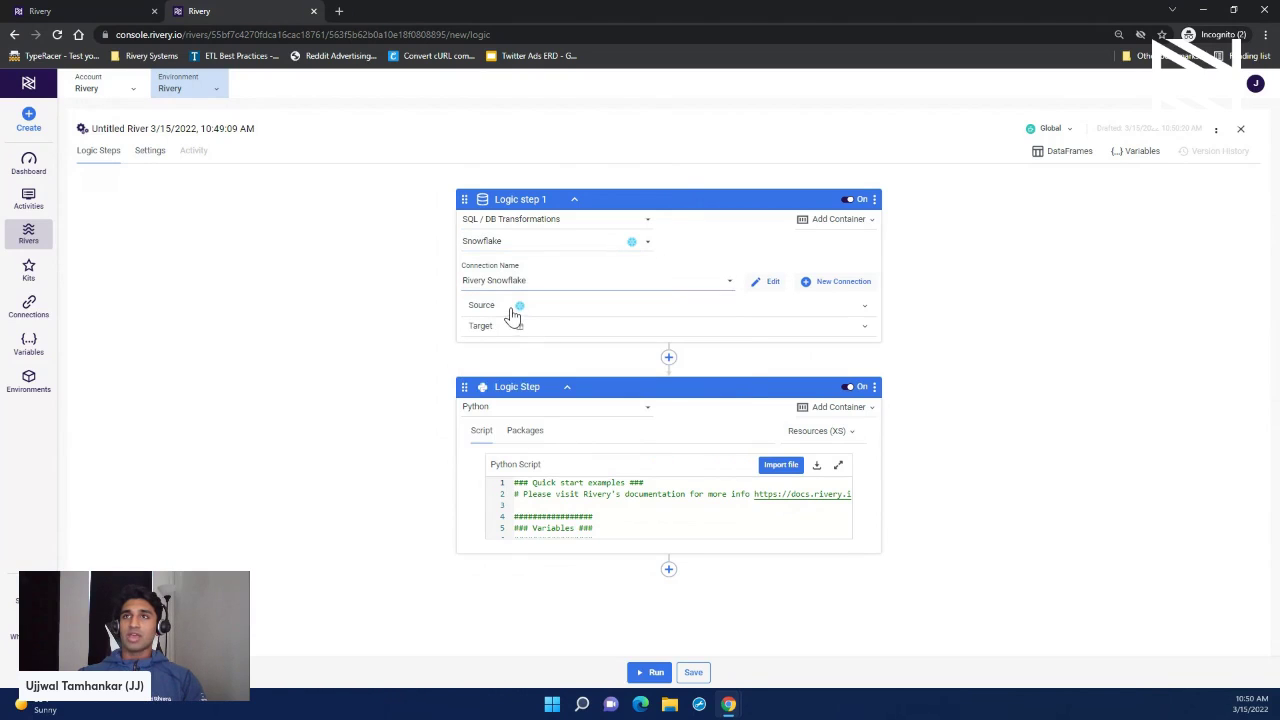
# Copy "select * from solutions.testing.hello_world" from the Snowflake worksheet into the first logic step's source SQL query in Rivery
pyautogui.click(517, 312)
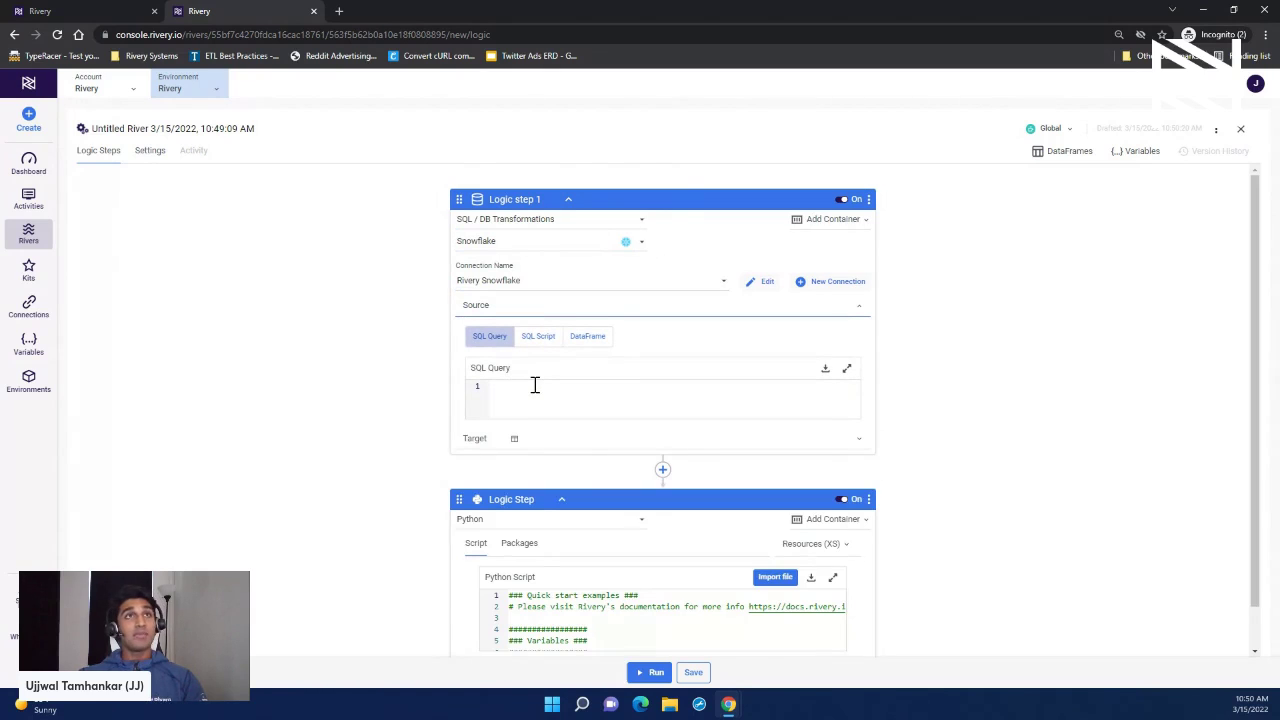
pyautogui.hotkey('alt', 'Tab')
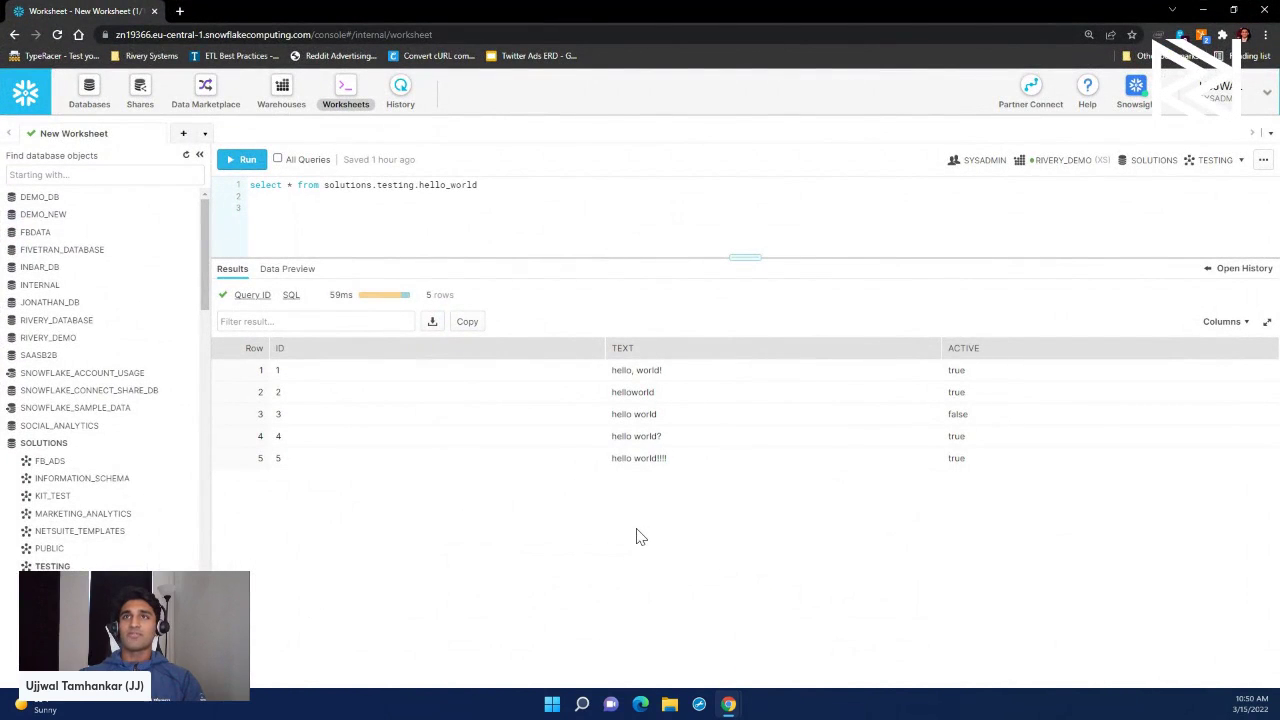
pyautogui.tripleClick(380, 186)
pyautogui.hotkey('ctrl', 'c')
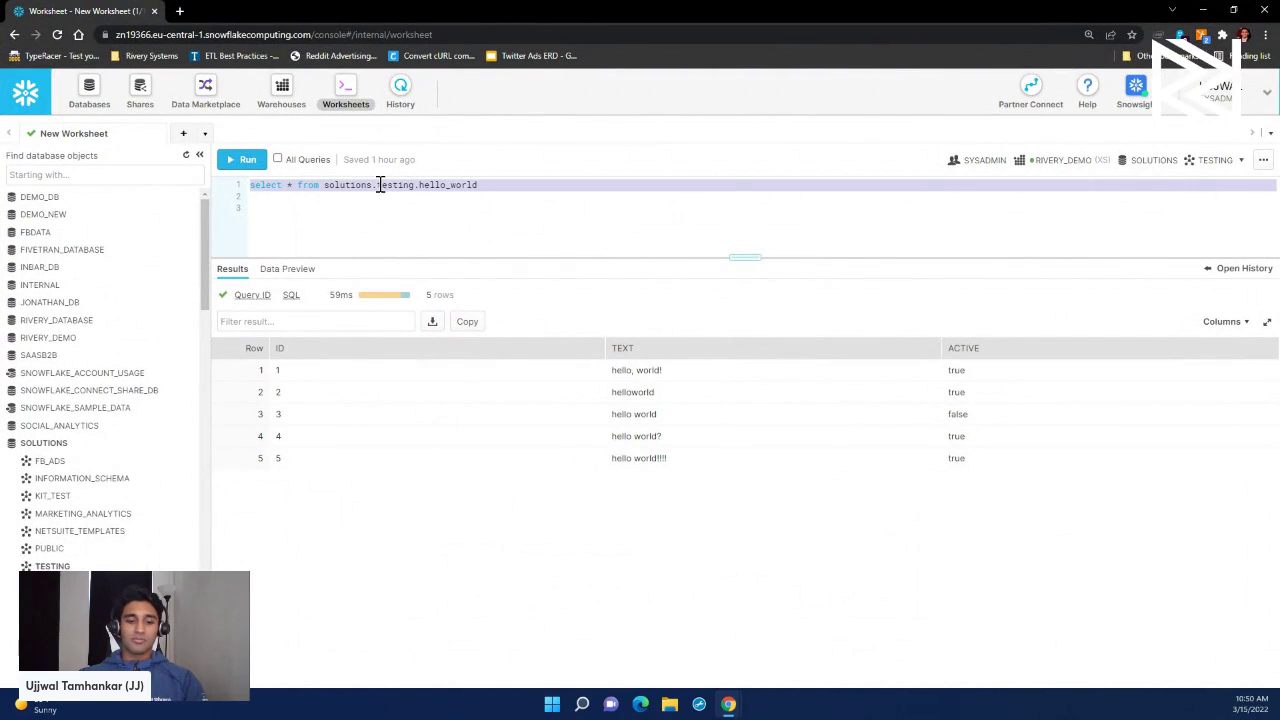
pyautogui.hotkey('alt', 'Tab')
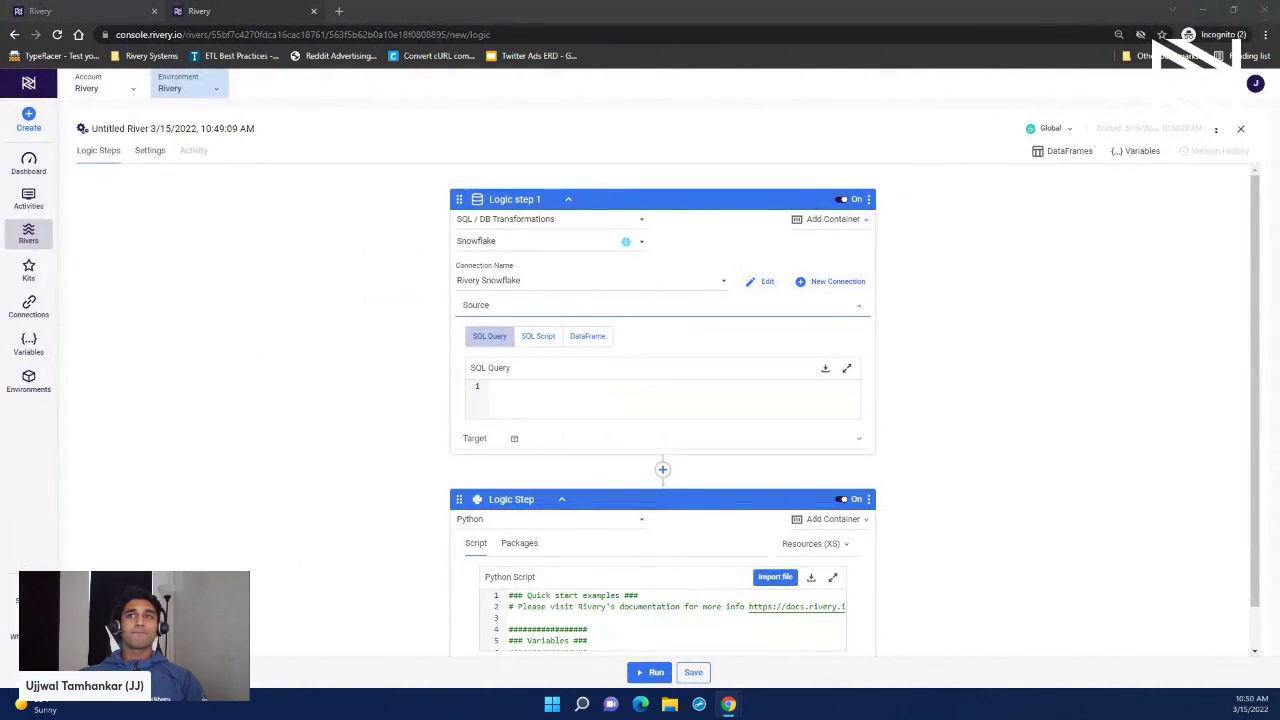
pyautogui.click(513, 390)
pyautogui.hotkey('ctrl', 'v')
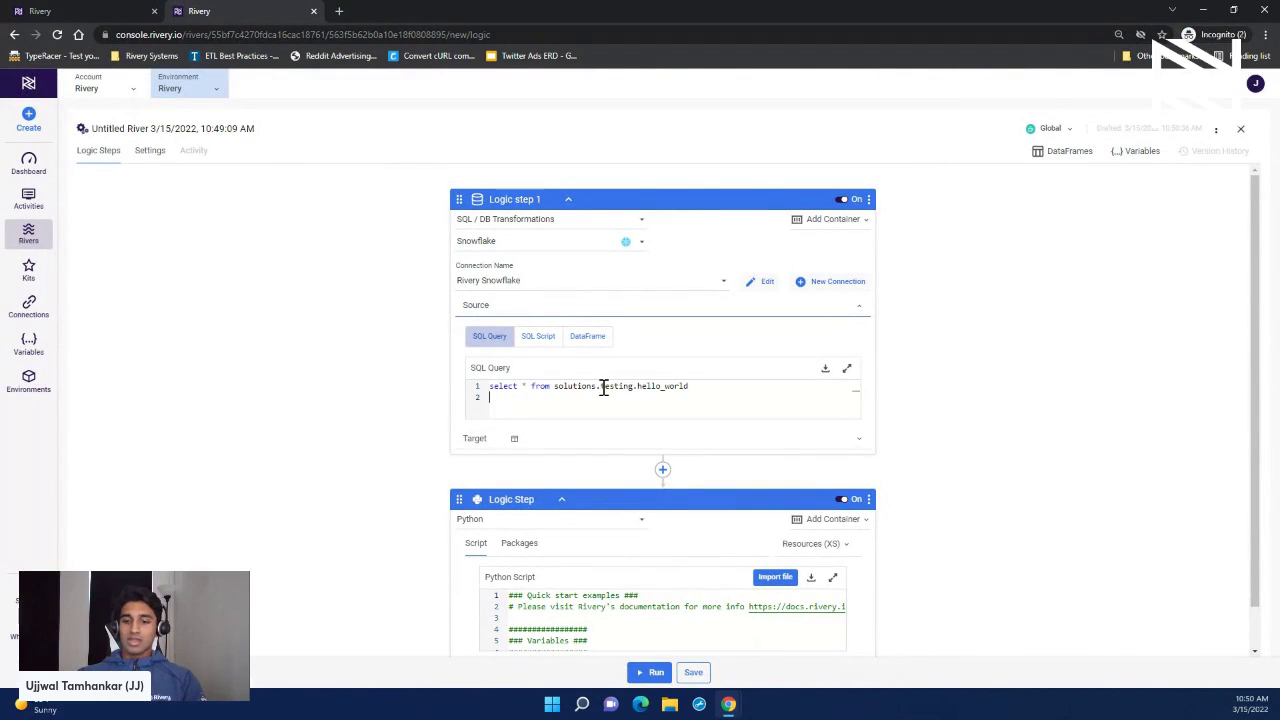
# Set the first logic step's target to the existing DataFrame hello_world_dataframe
pyautogui.click(484, 450)
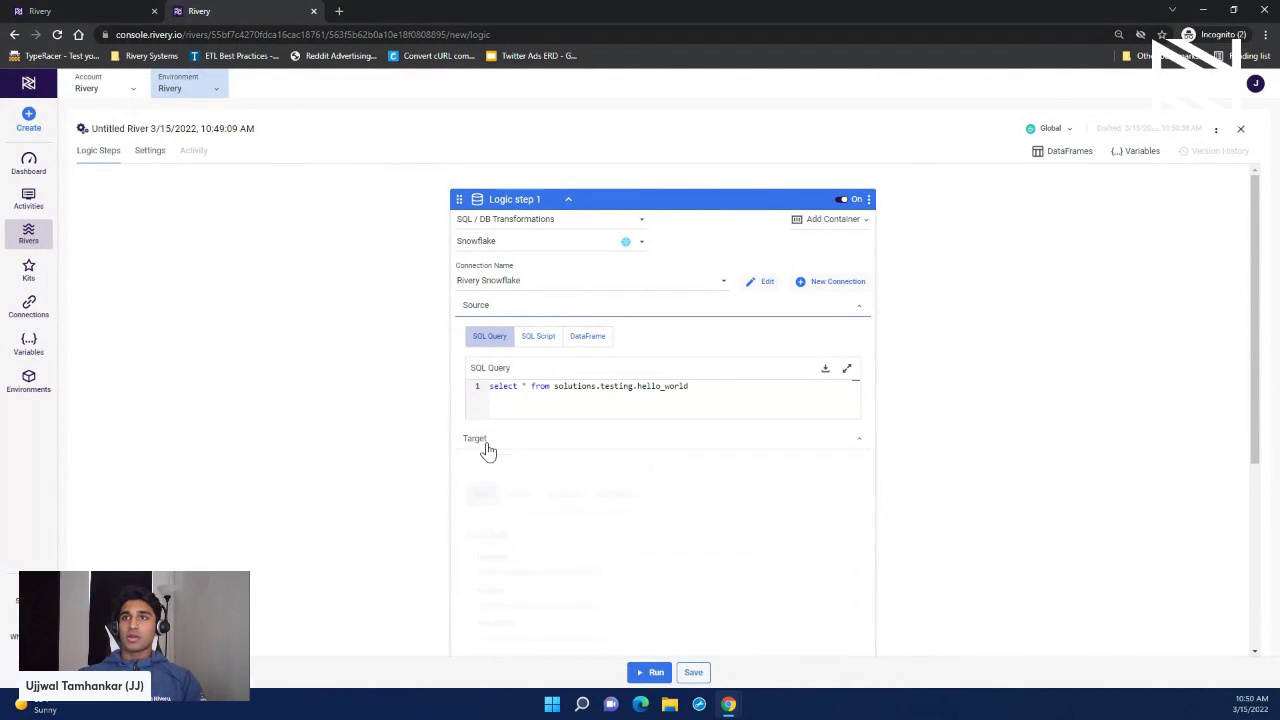
pyautogui.click(565, 476)
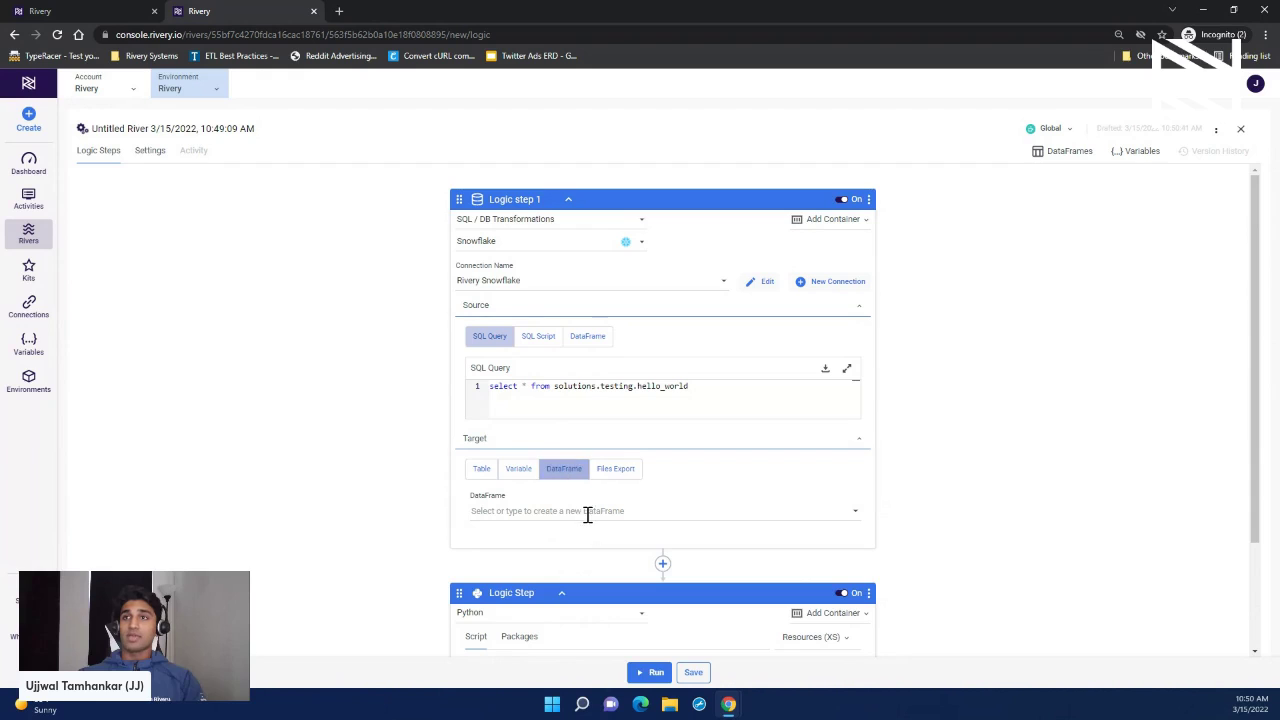
pyautogui.click(586, 511)
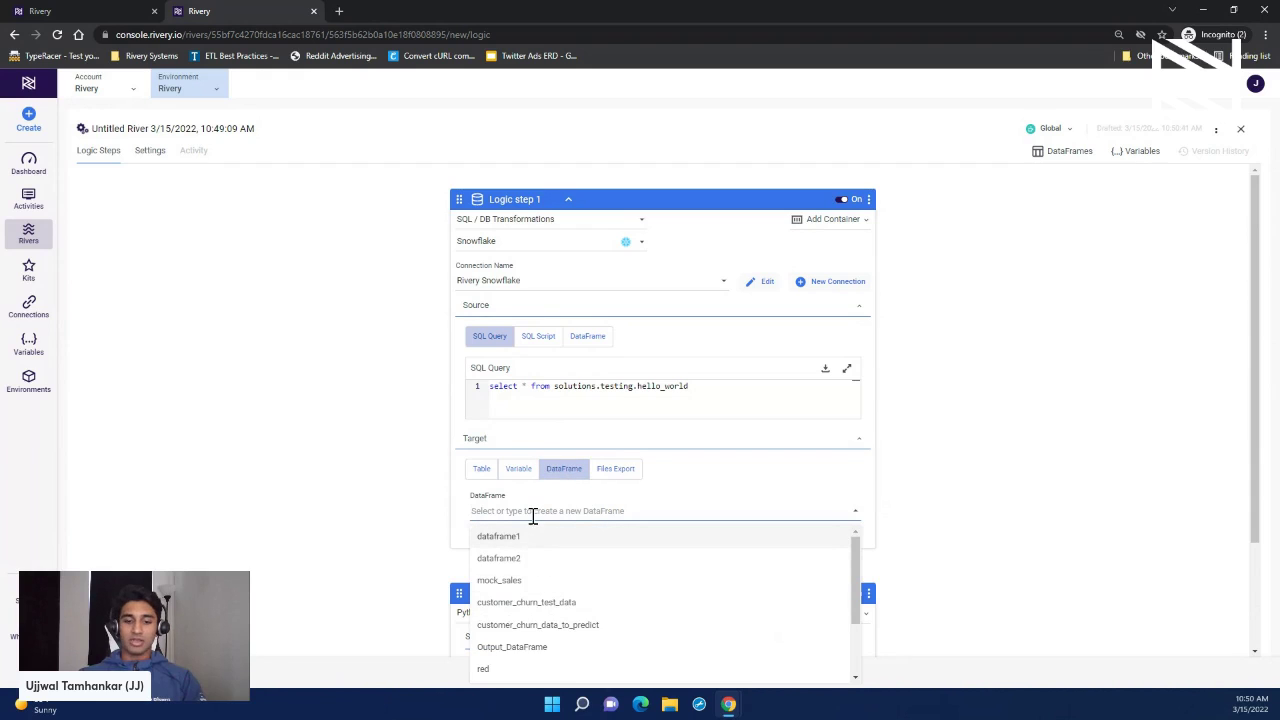
pyautogui.write('hello')
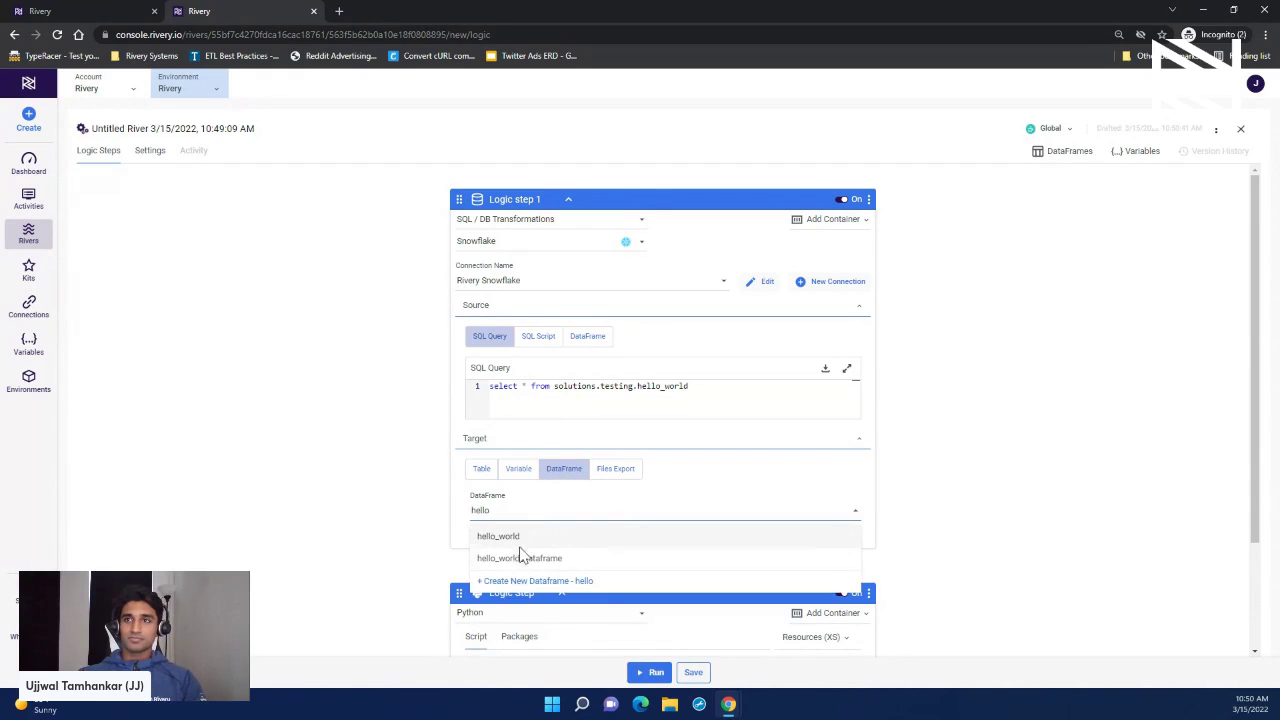
pyautogui.click(522, 557)
# Open the Python step's script in the expanded editor and delete all the quick start example code
pyautogui.scroll(-2, 390, 458)
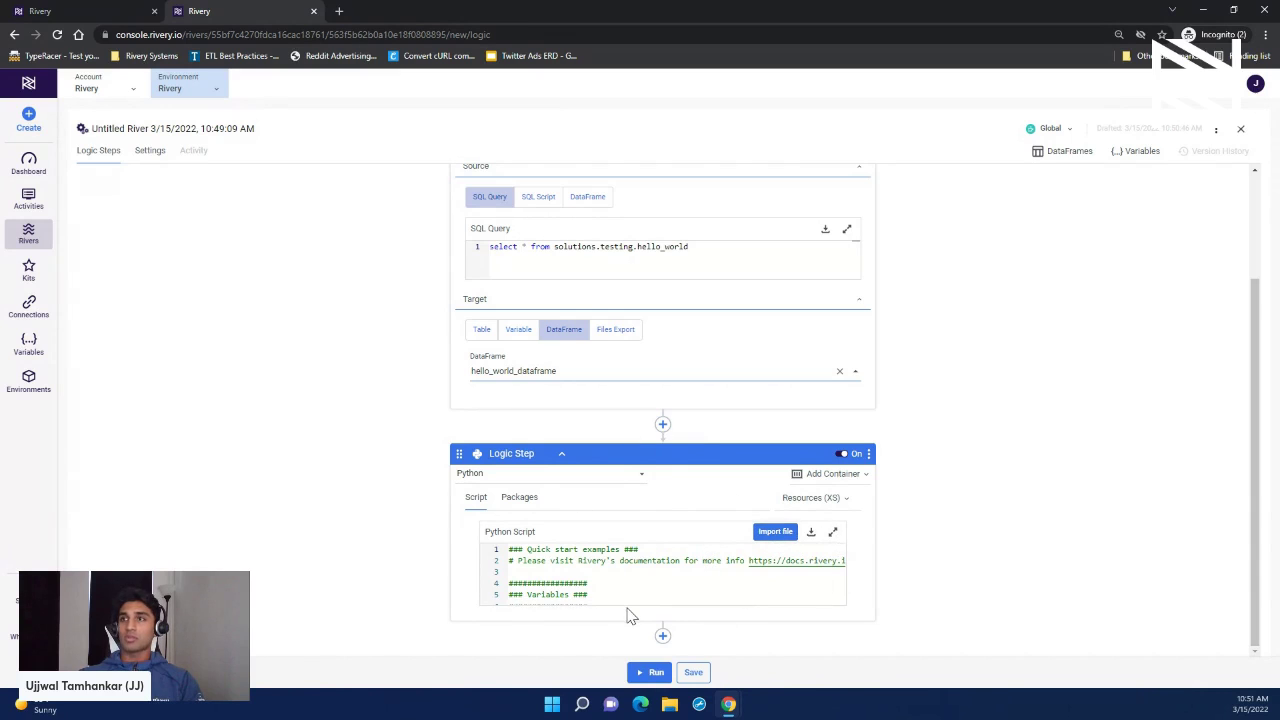
pyautogui.click(833, 536)
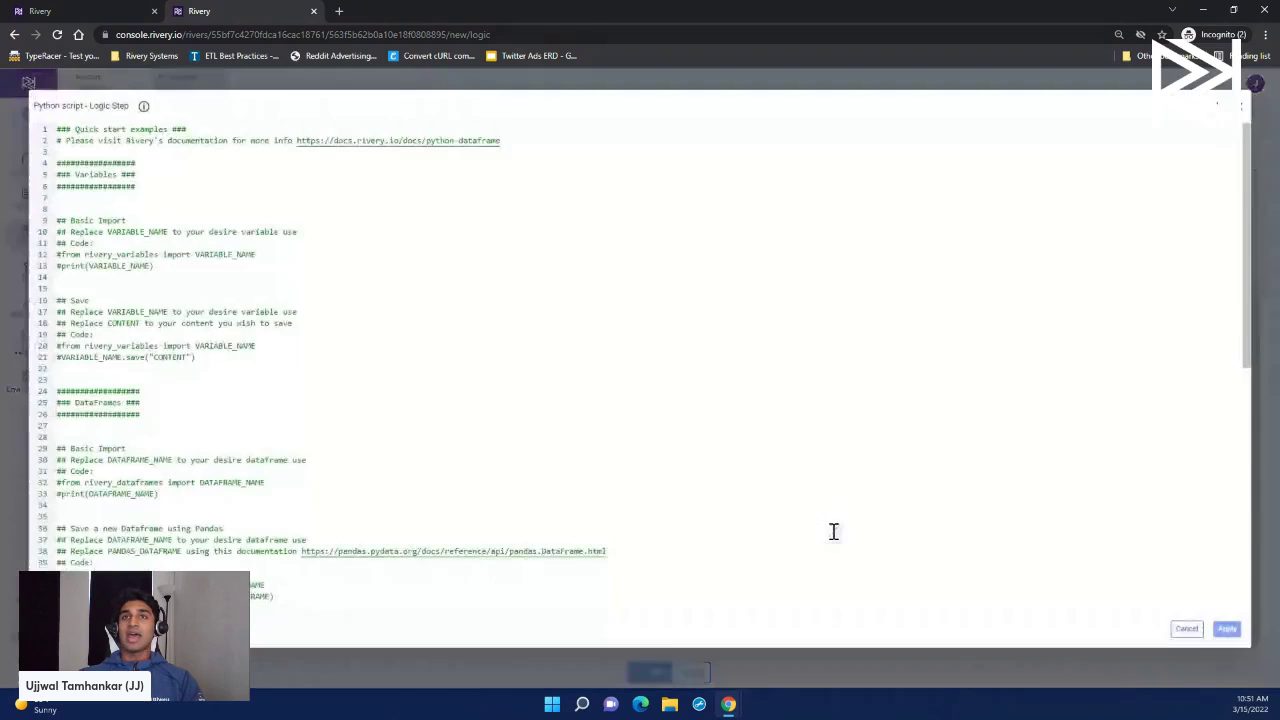
pyautogui.scroll(-5, 320, 300)
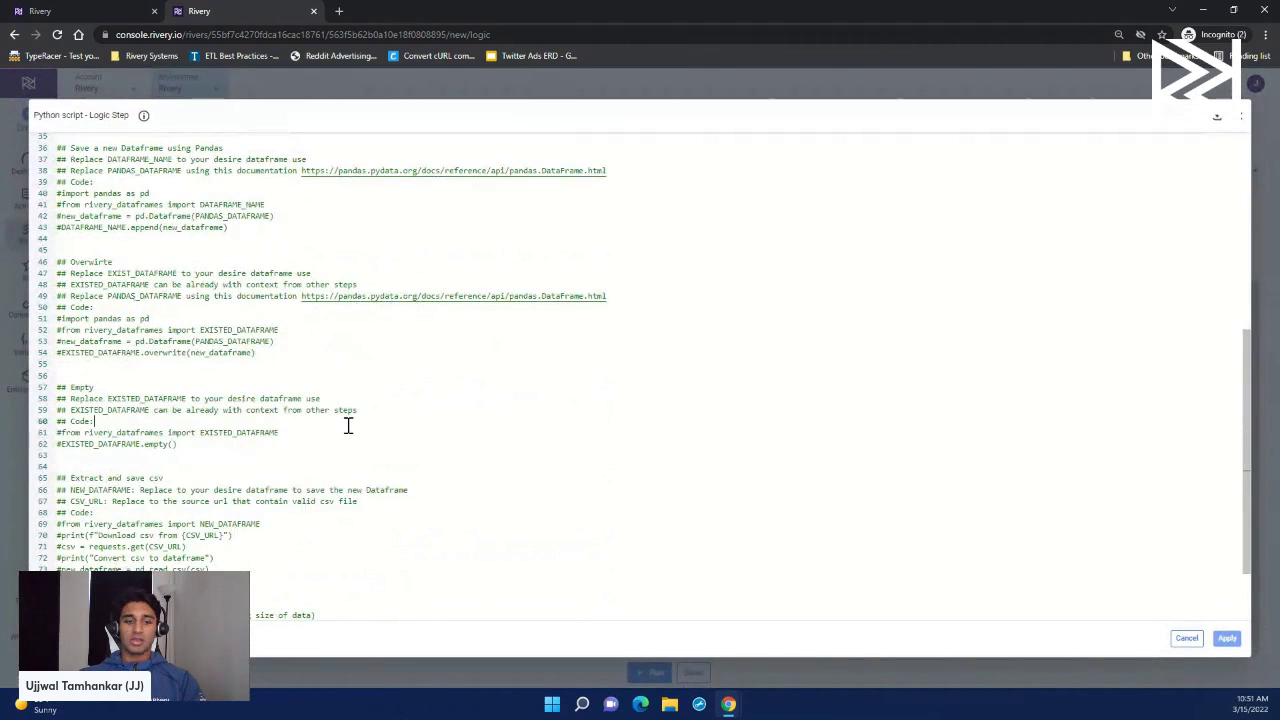
pyautogui.hotkey('ctrl', 'a')
pyautogui.press('BackSpace')
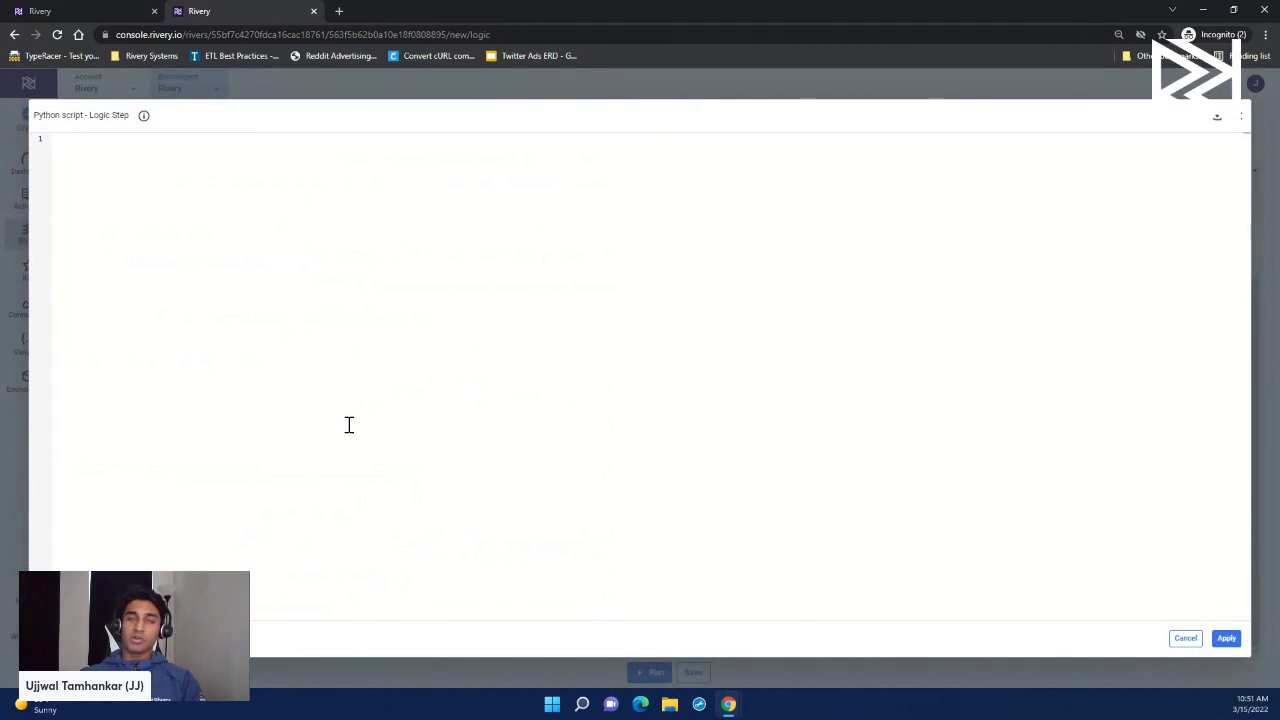
# Write "from rivery_dataframes import hello_world_dataframe" as the Python script and apply it
pyautogui.write('imp')
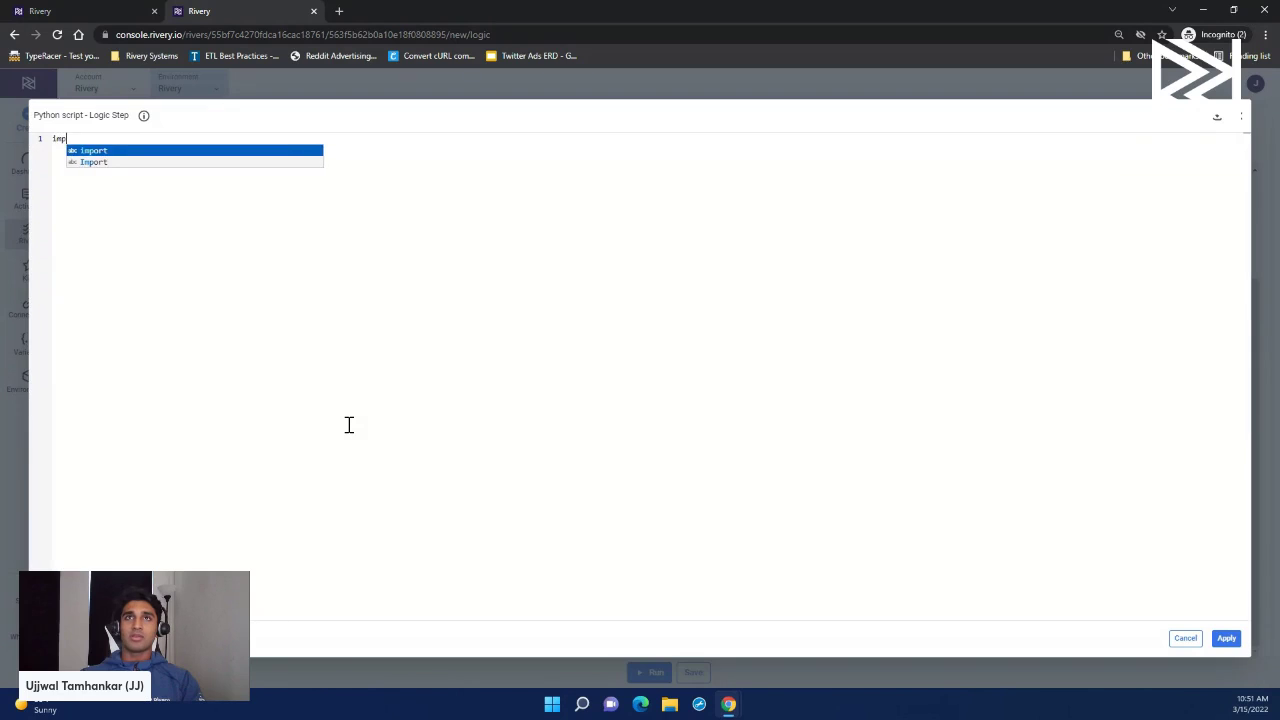
pyautogui.press('BackSpace')
pyautogui.press('BackSpace')
pyautogui.press('BackSpace')
pyautogui.write('from ')
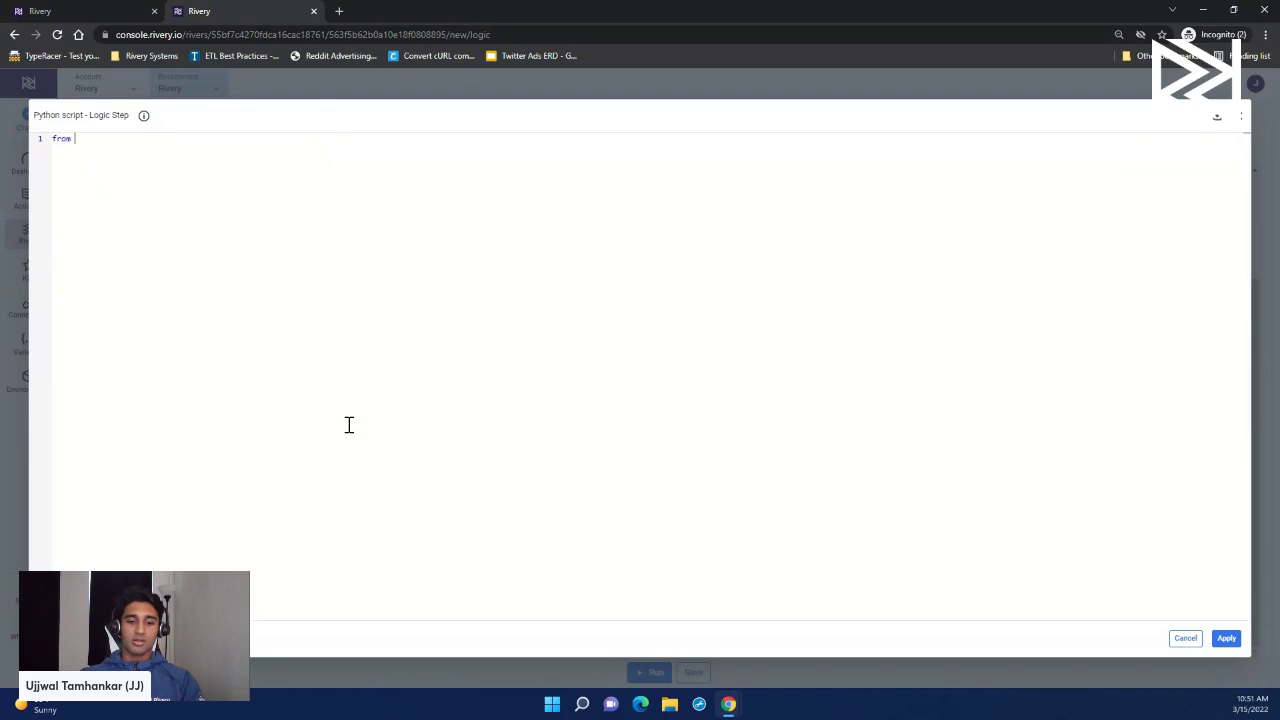
pyautogui.write('rivery_datafra')
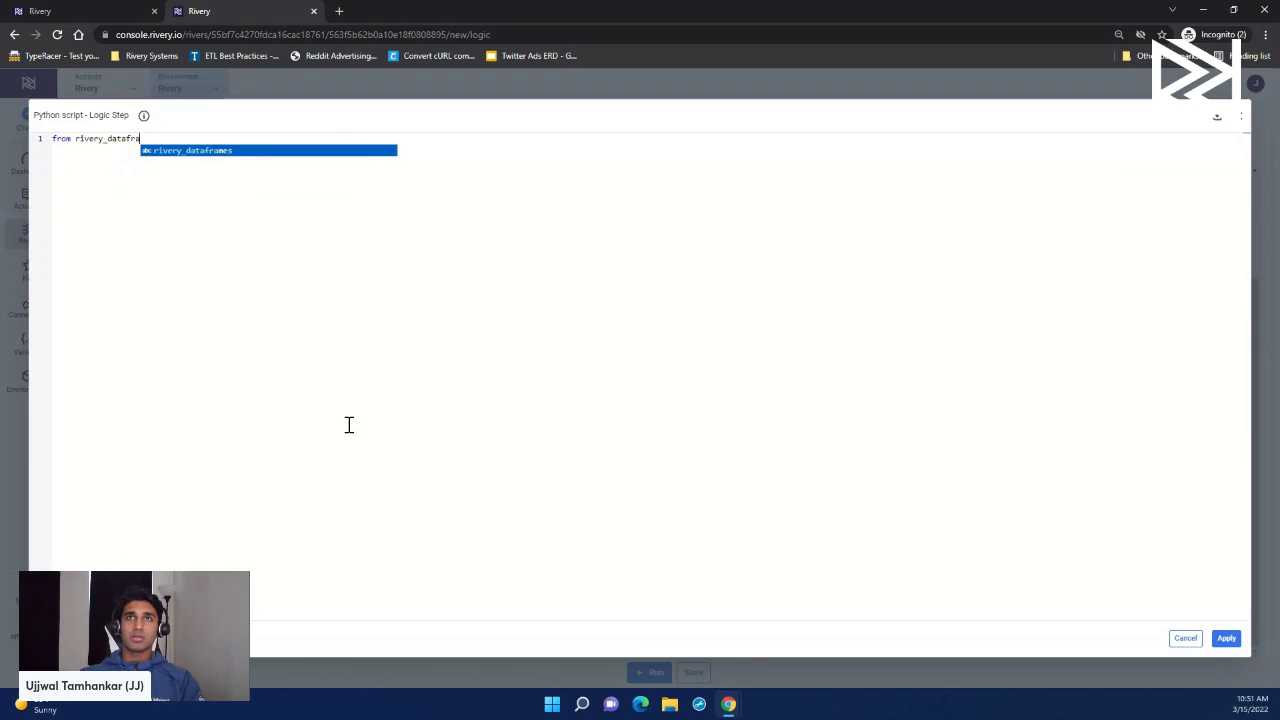
pyautogui.write('mes import he')
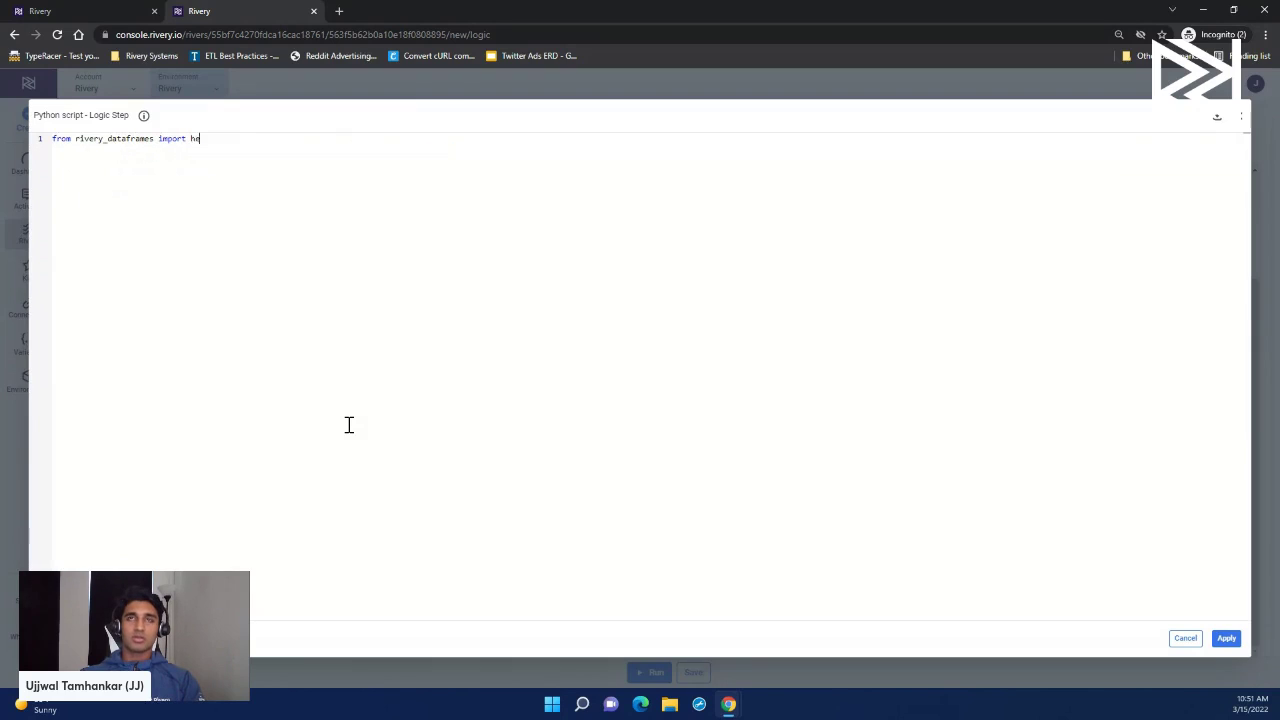
pyautogui.write('llo_world_dataframe')
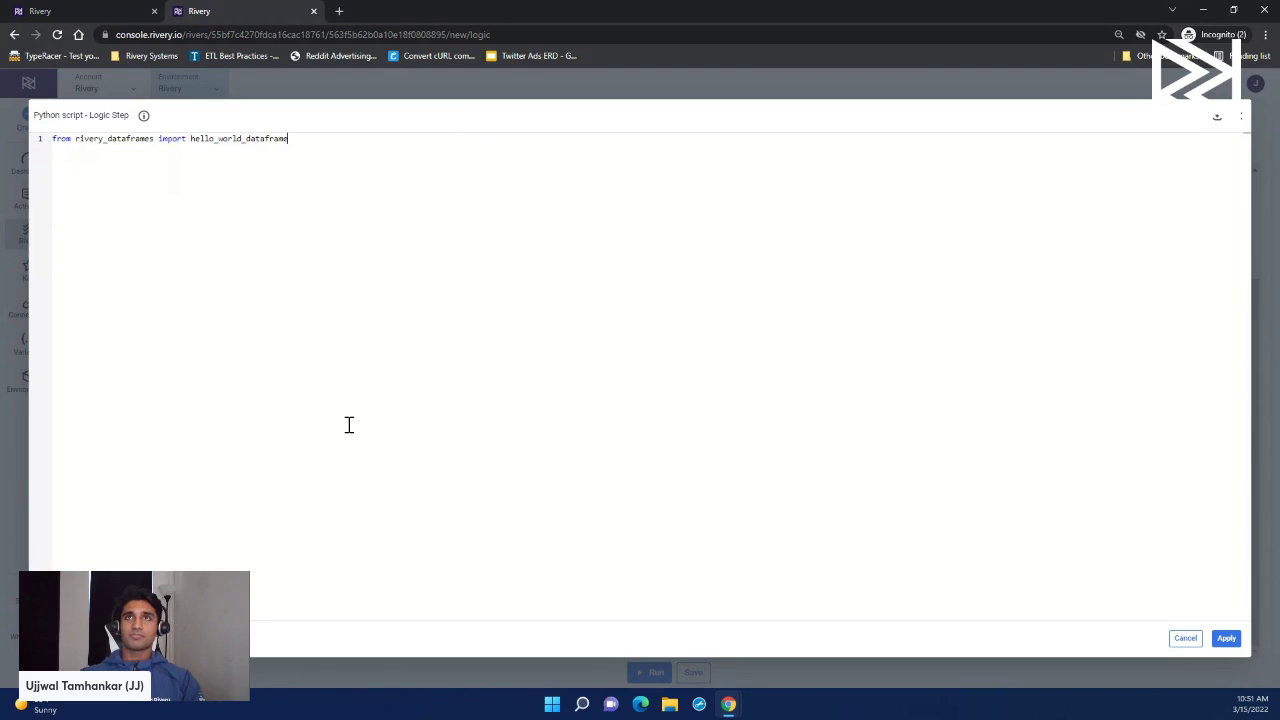
pyautogui.click(1229, 638)
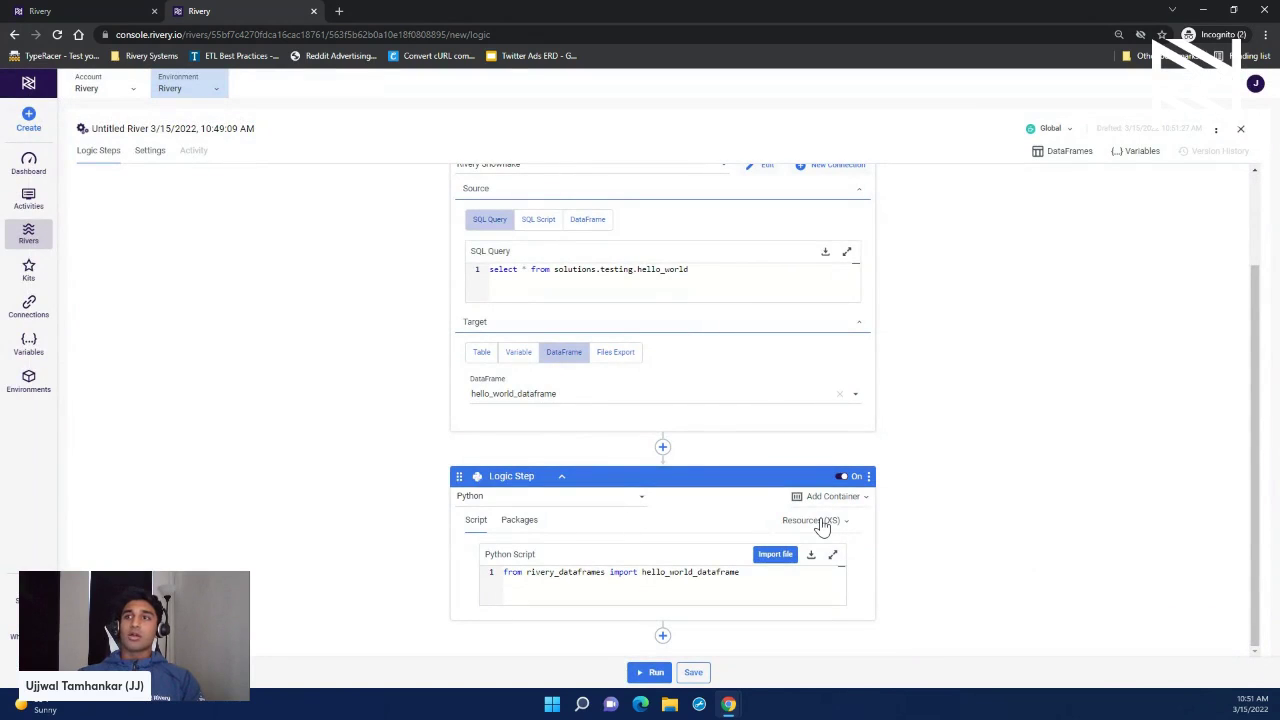
# Examine the Python step's resource size options, its preinstalled packages and the field for installing additional packages
pyautogui.click(821, 524)
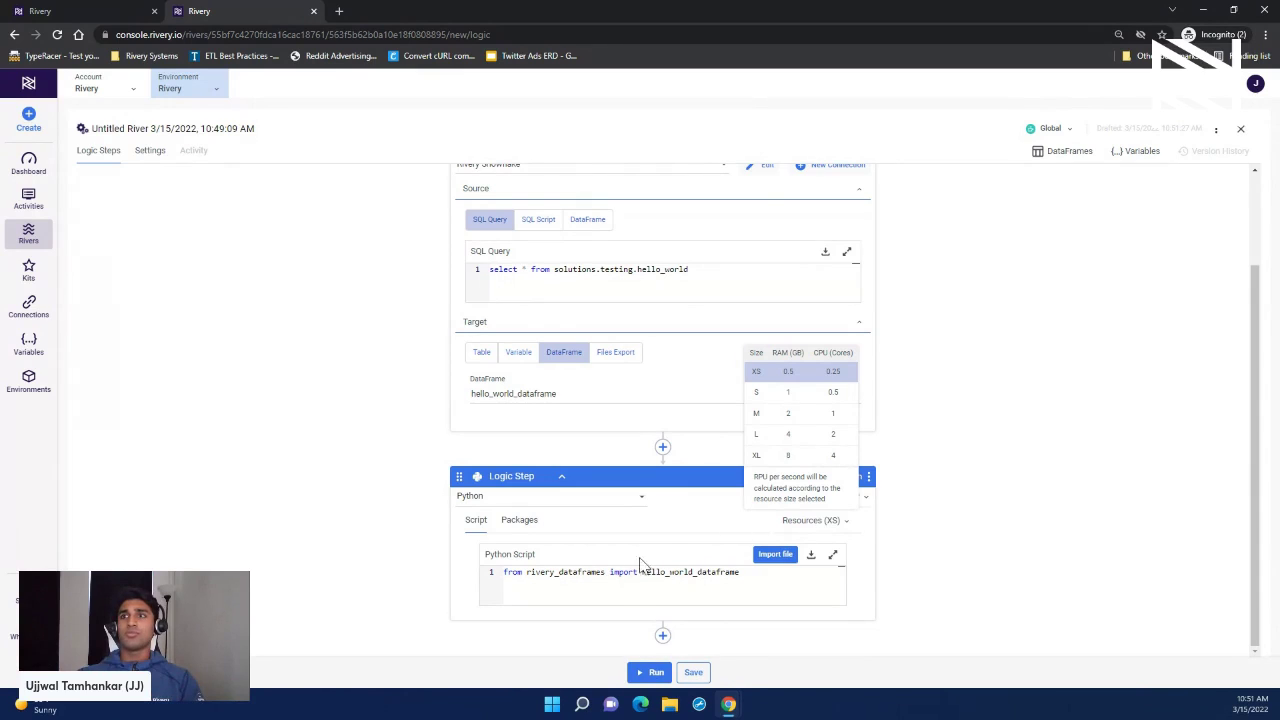
pyautogui.click(672, 540)
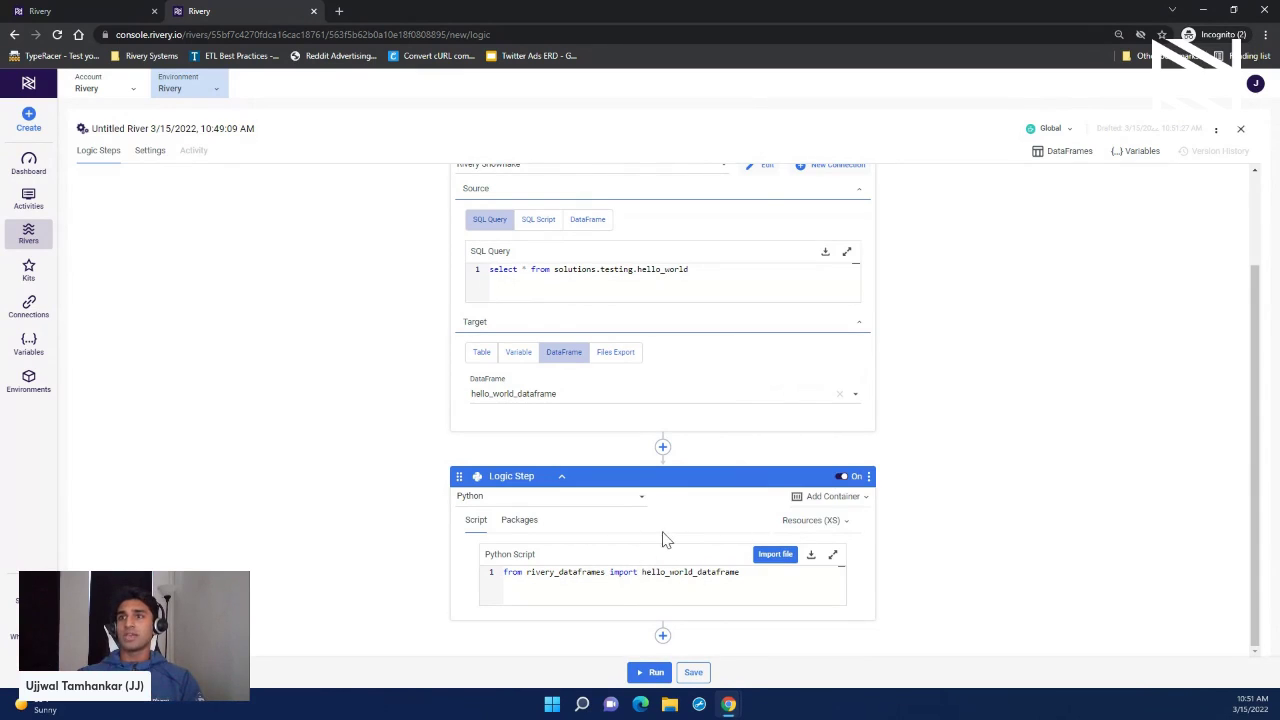
pyautogui.click(519, 519)
pyautogui.scroll(-1, 600, 565)
pyautogui.scroll(-1, 602, 568)
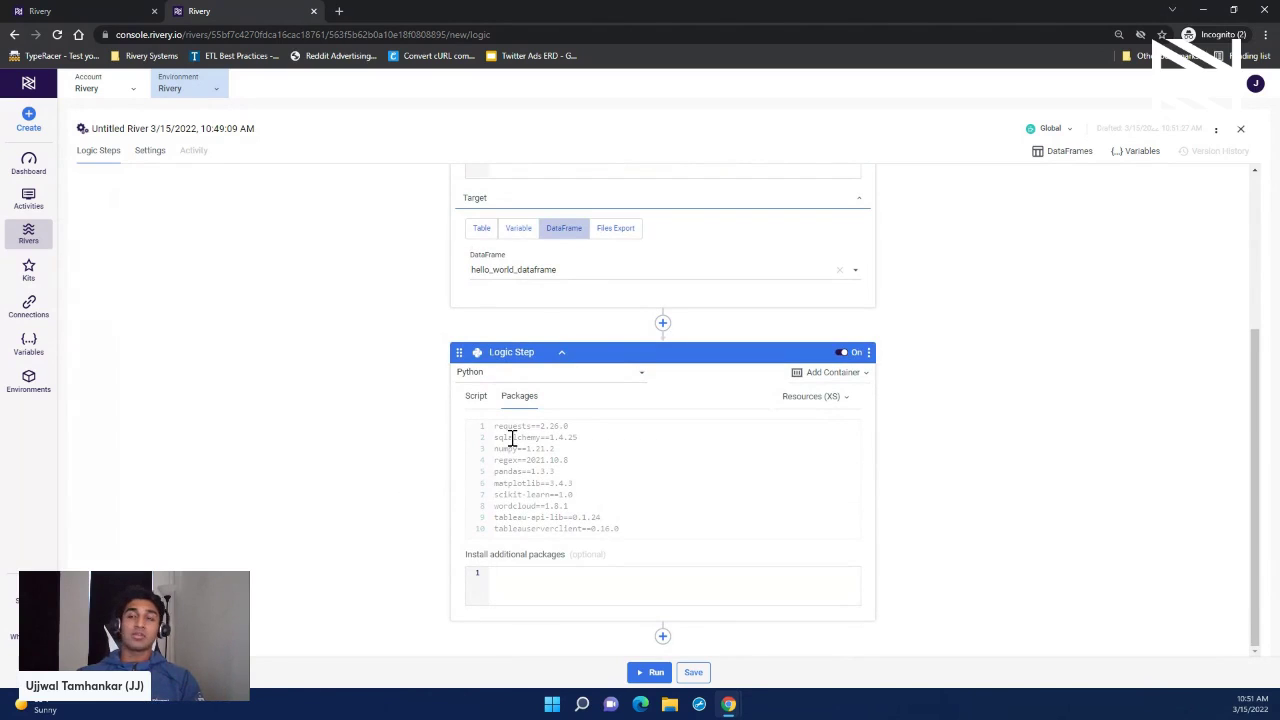
pyautogui.click(531, 573)
pyautogui.write('sales')
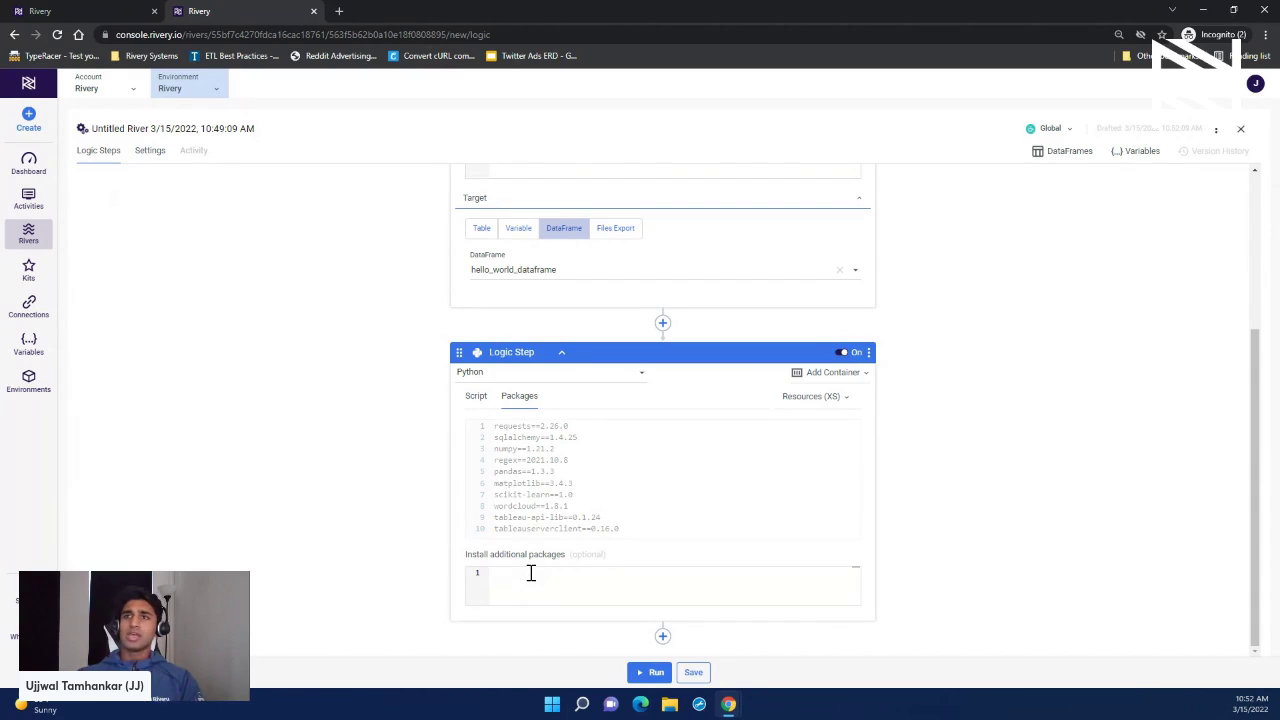
# Extend the Python step's script with code that prints hello_world and its dtypes, appends the row ['6', 'HELLO WORLD!', 'True'] and calls hello_world.save()
pyautogui.click(477, 404)
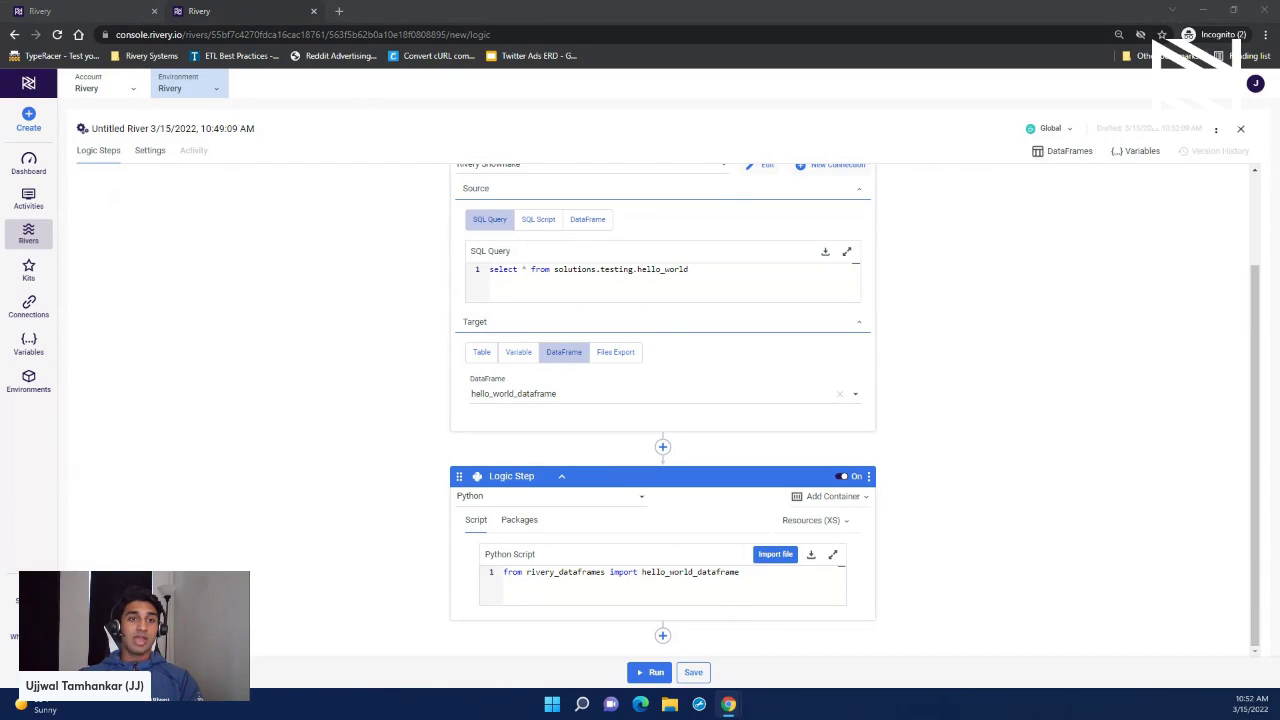
pyautogui.click(832, 554)
pyautogui.click(291, 185)
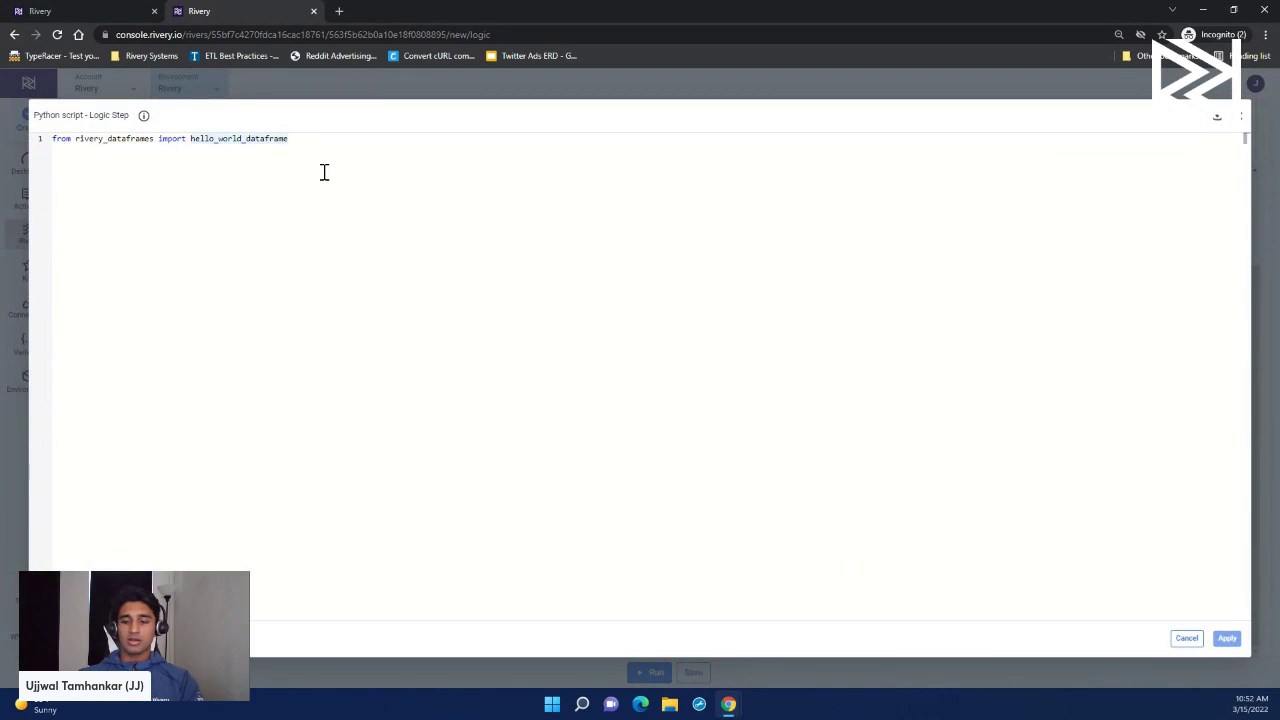
pyautogui.press('Return')
pyautogui.write('print(f"hello_world = {hello_world}")  print(f"hello_world datatypes = {hello_world.dtypes}")  hello_world.loc[len(hello_world.index)] = [\'6\', \'HELLO WORLD!\', \'True\']  hello_world.save()')
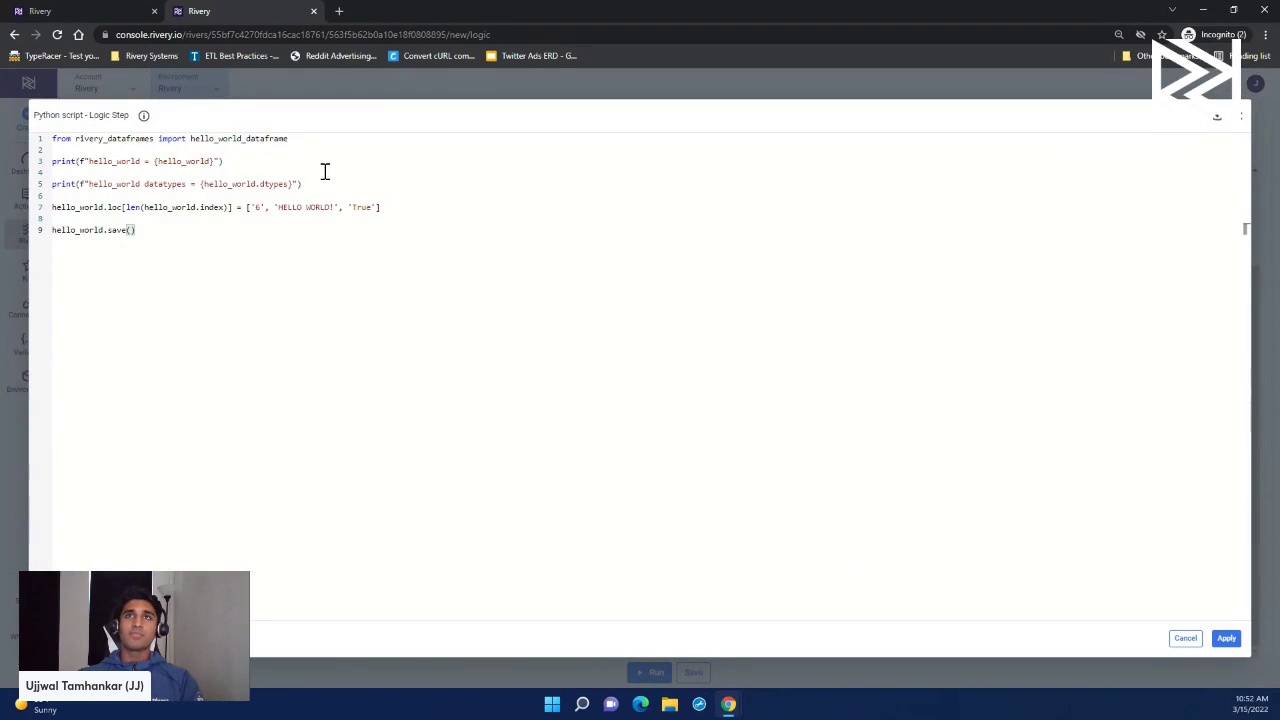
# Rename both hello_world references in the script's first print statement to hello_world_dataframe
pyautogui.click(139, 162)
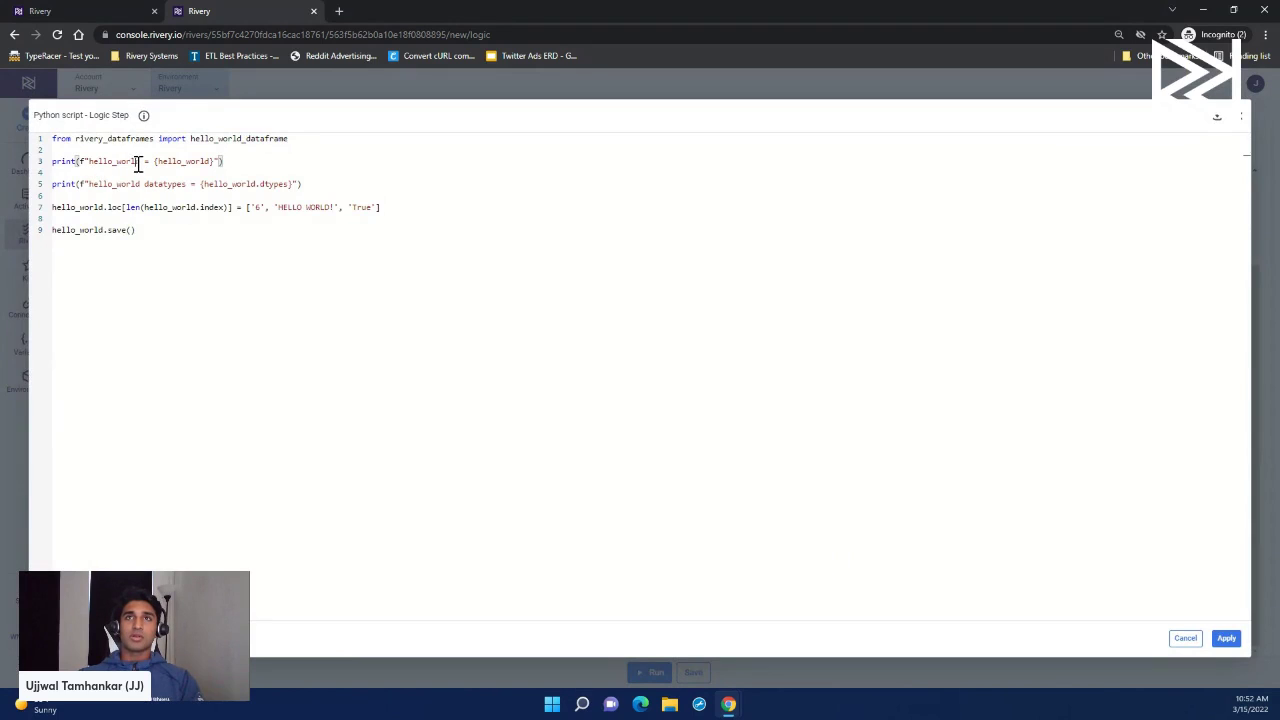
pyautogui.write('_dataframe = {hello')
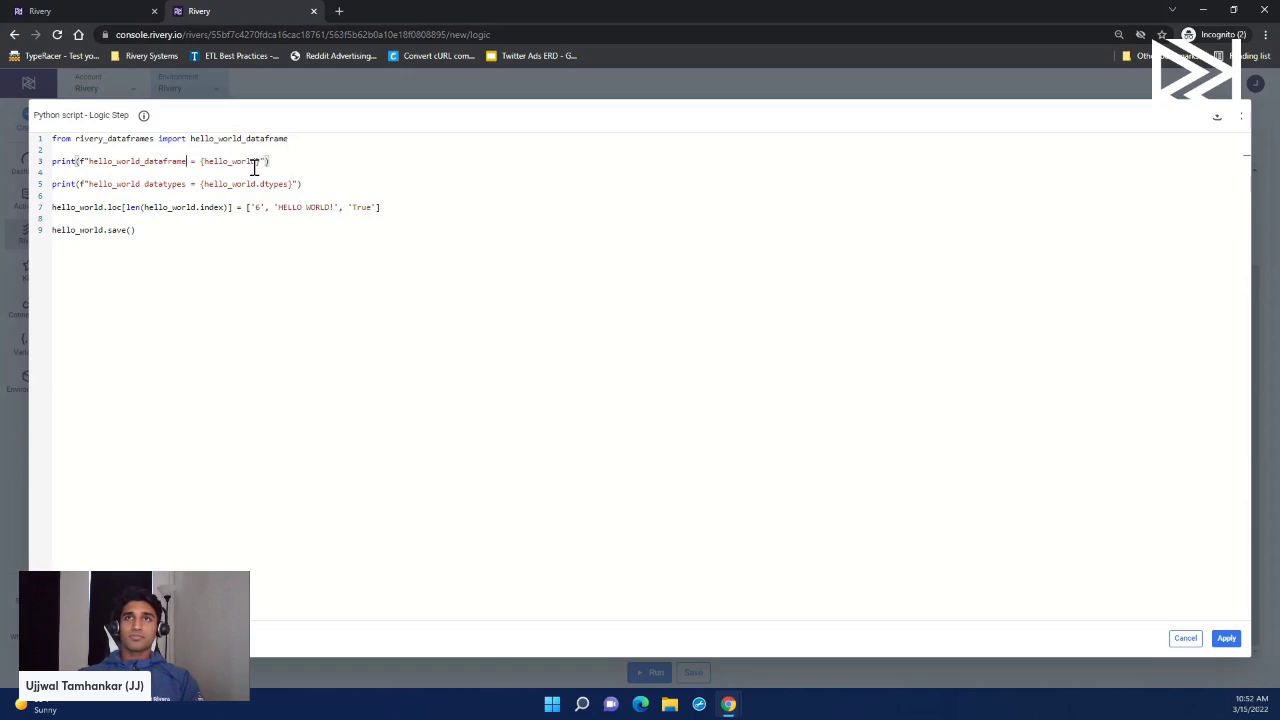
pyautogui.write('_world_fra')
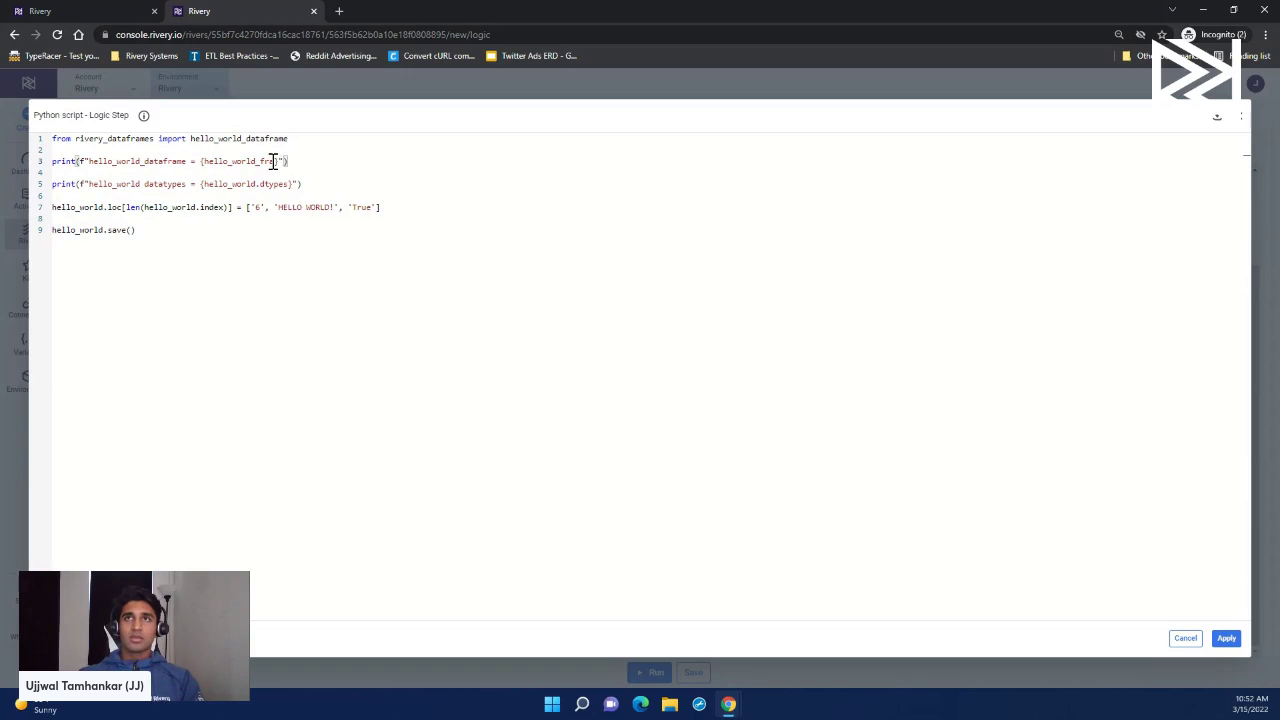
pyautogui.write('me')
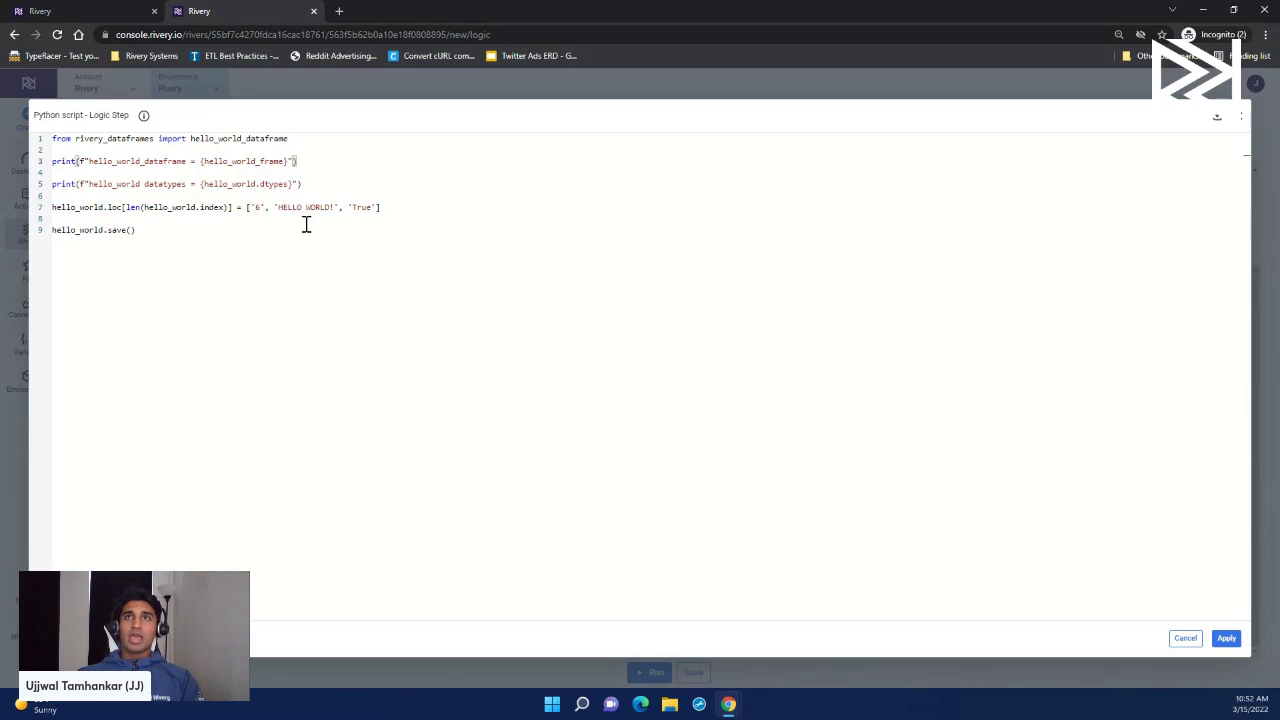
pyautogui.click(262, 161)
pyautogui.write('data')
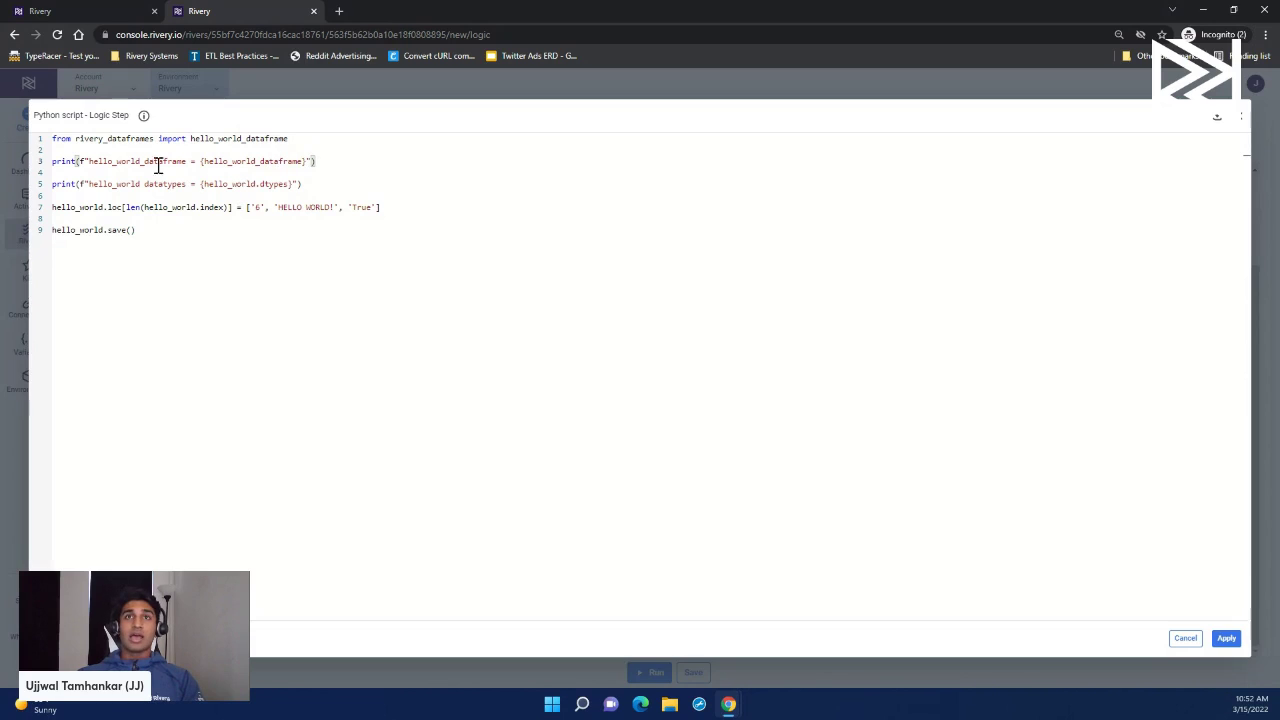
# Change the script's save call to hello_world_dataframe.save() and apply the script
pyautogui.moveTo(254, 210); pyautogui.dragTo(372, 207)
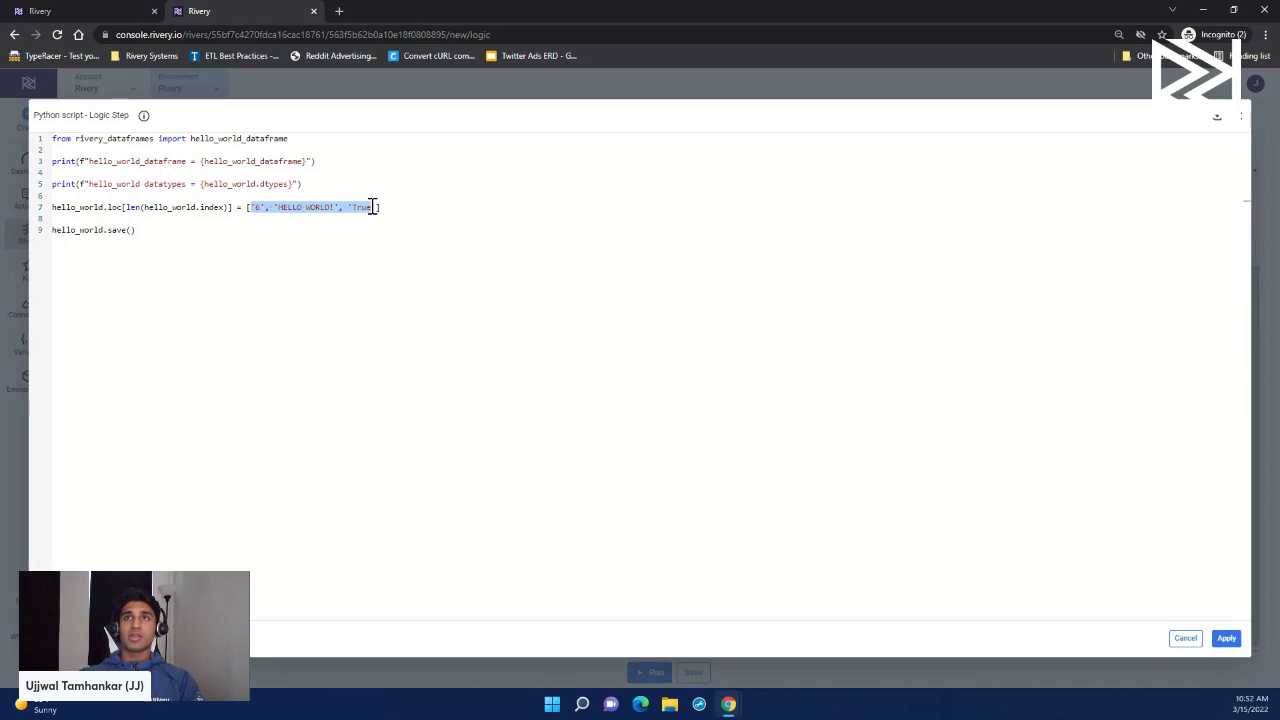
pyautogui.click(262, 208)
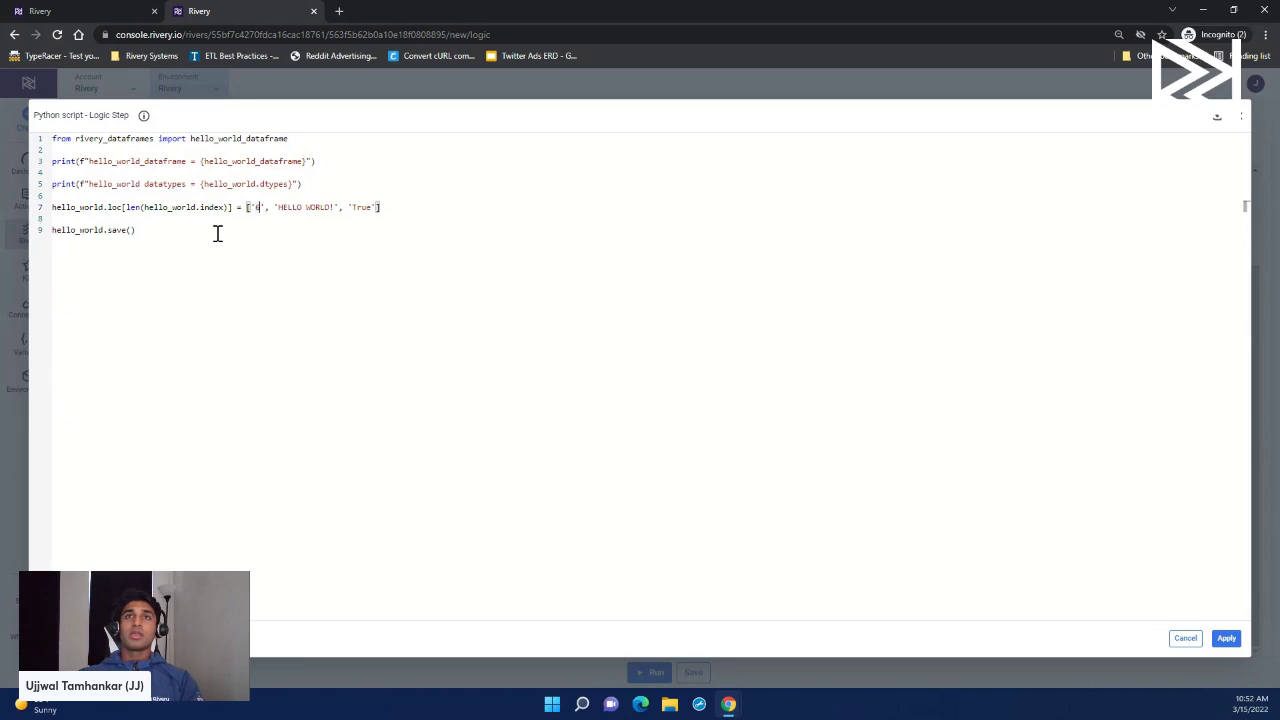
pyautogui.click(102, 230)
pyautogui.write('_dataf')
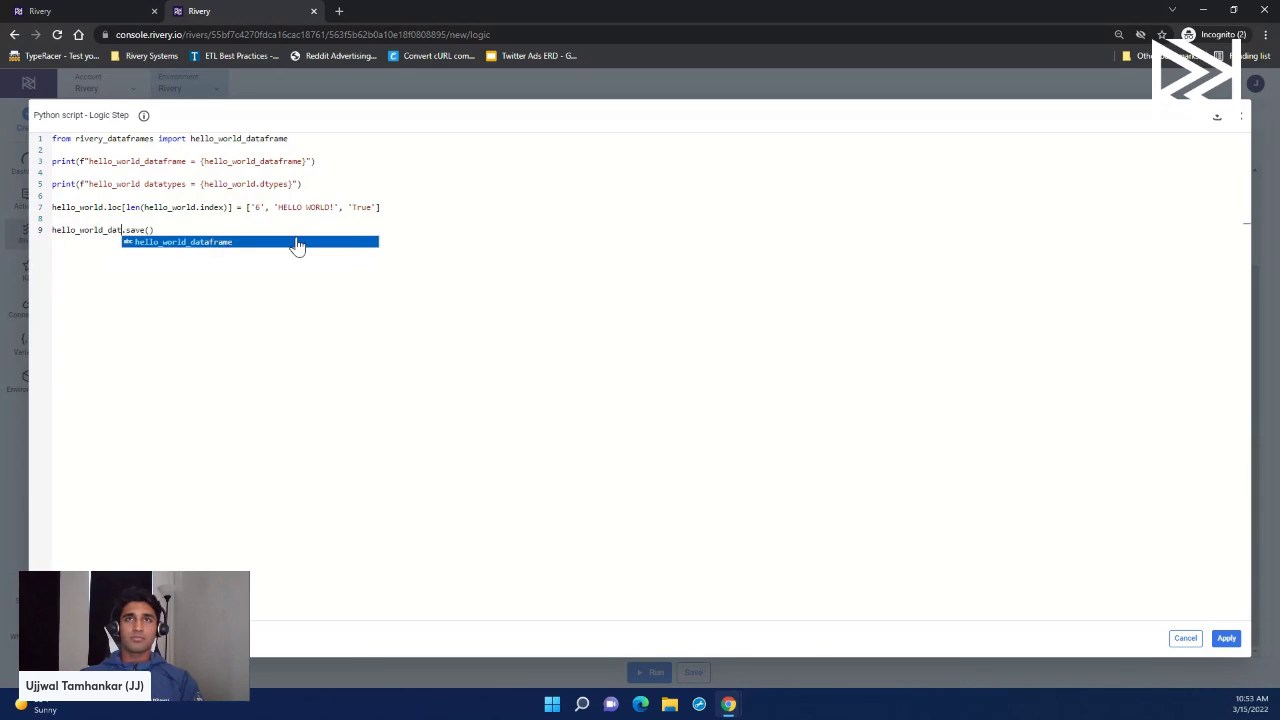
pyautogui.write('rame')
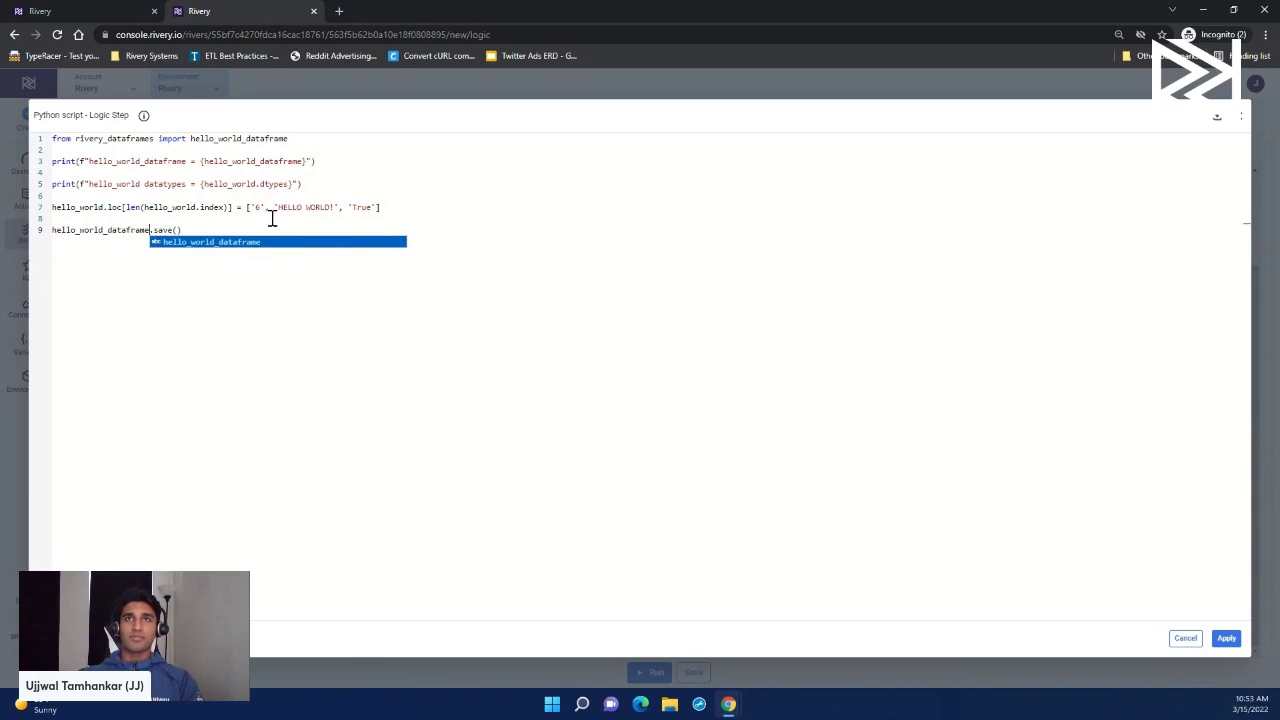
pyautogui.click(196, 230)
pyautogui.click(1225, 638)
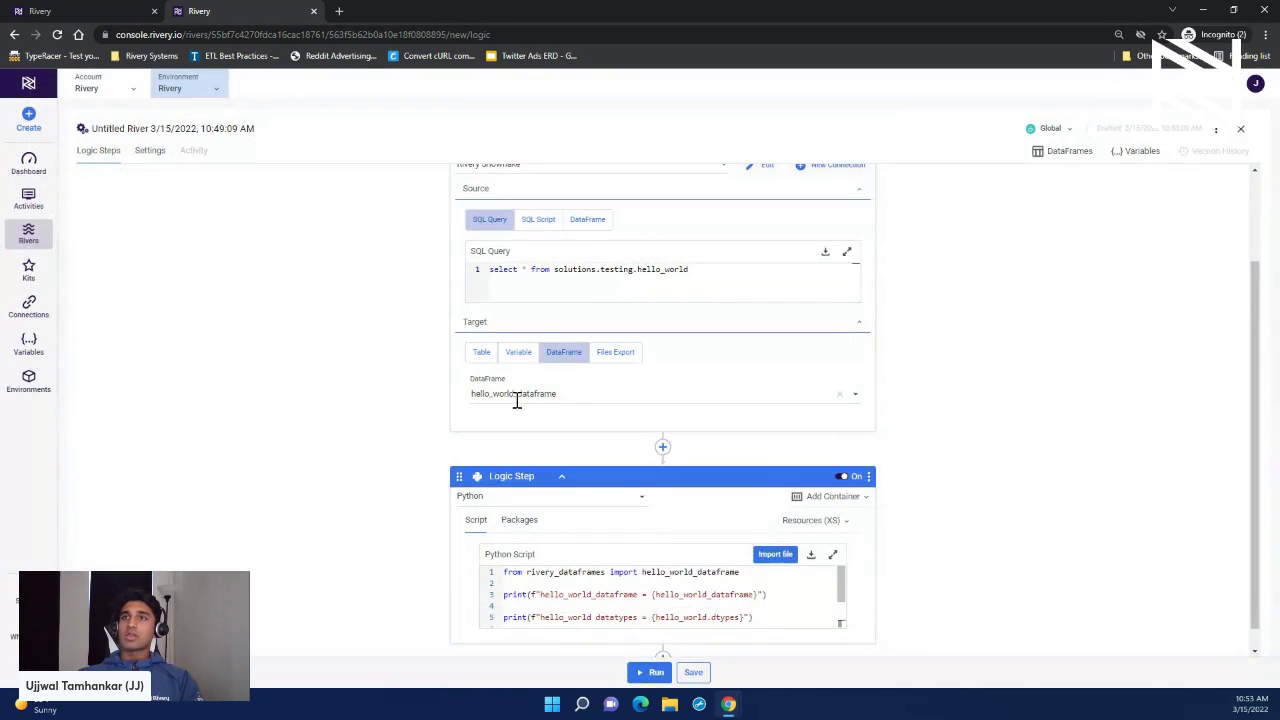
# Add an SQL / DB Transformations logic step after the Python step, using Snowflake with the Rivery Snowflake connection
pyautogui.scroll(-1, 480, 440)
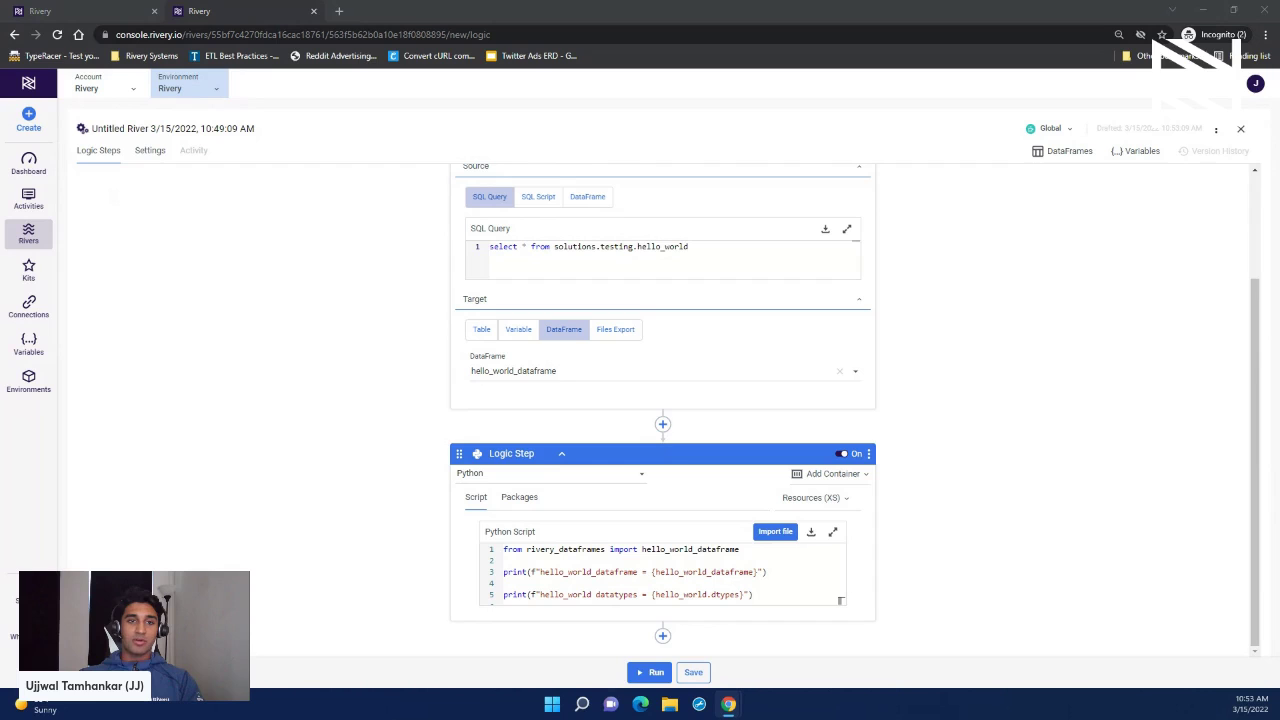
pyautogui.click(662, 636)
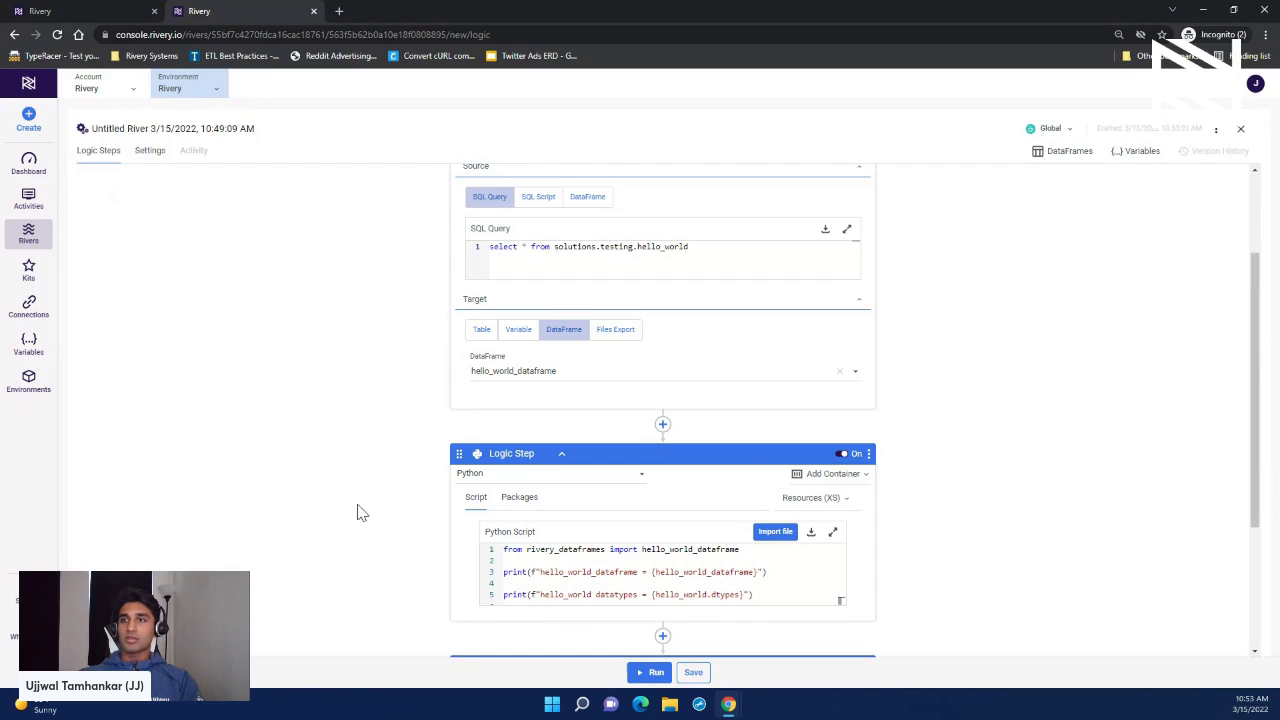
pyautogui.click(517, 487)
pyautogui.click(505, 512)
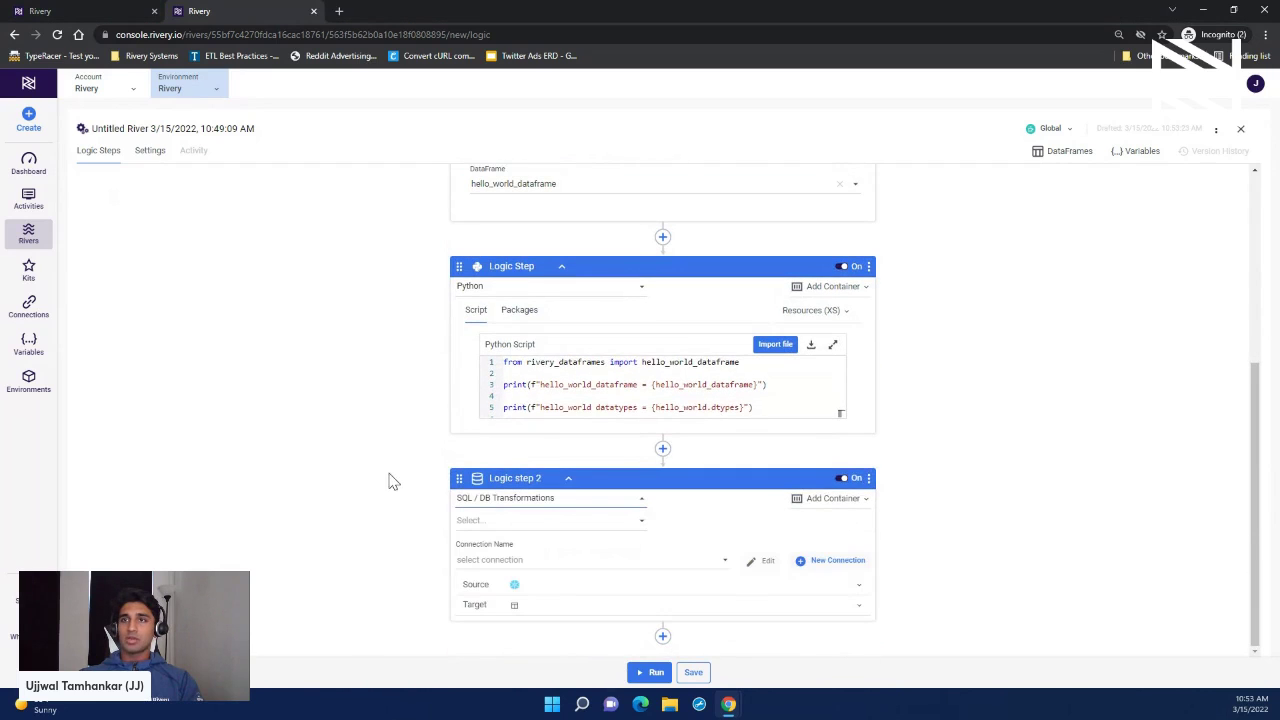
pyautogui.click(519, 520)
pyautogui.click(505, 567)
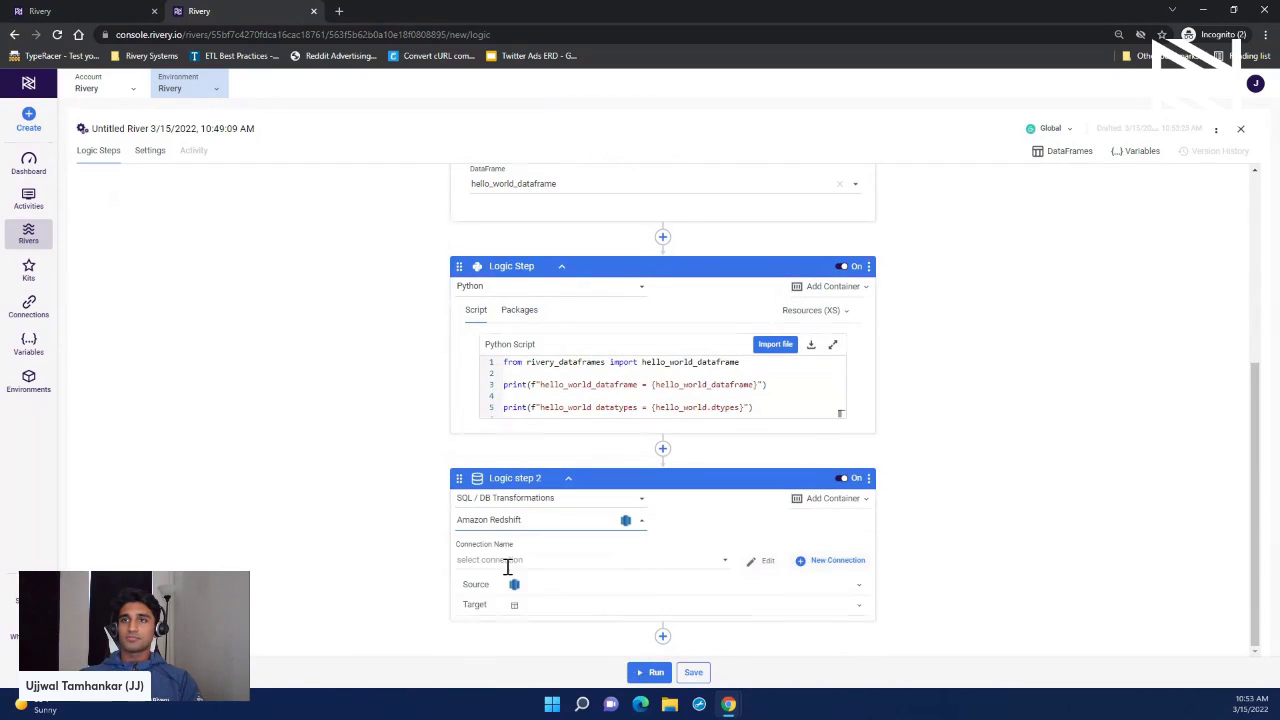
pyautogui.click(516, 520)
pyautogui.click(500, 590)
pyautogui.click(503, 556)
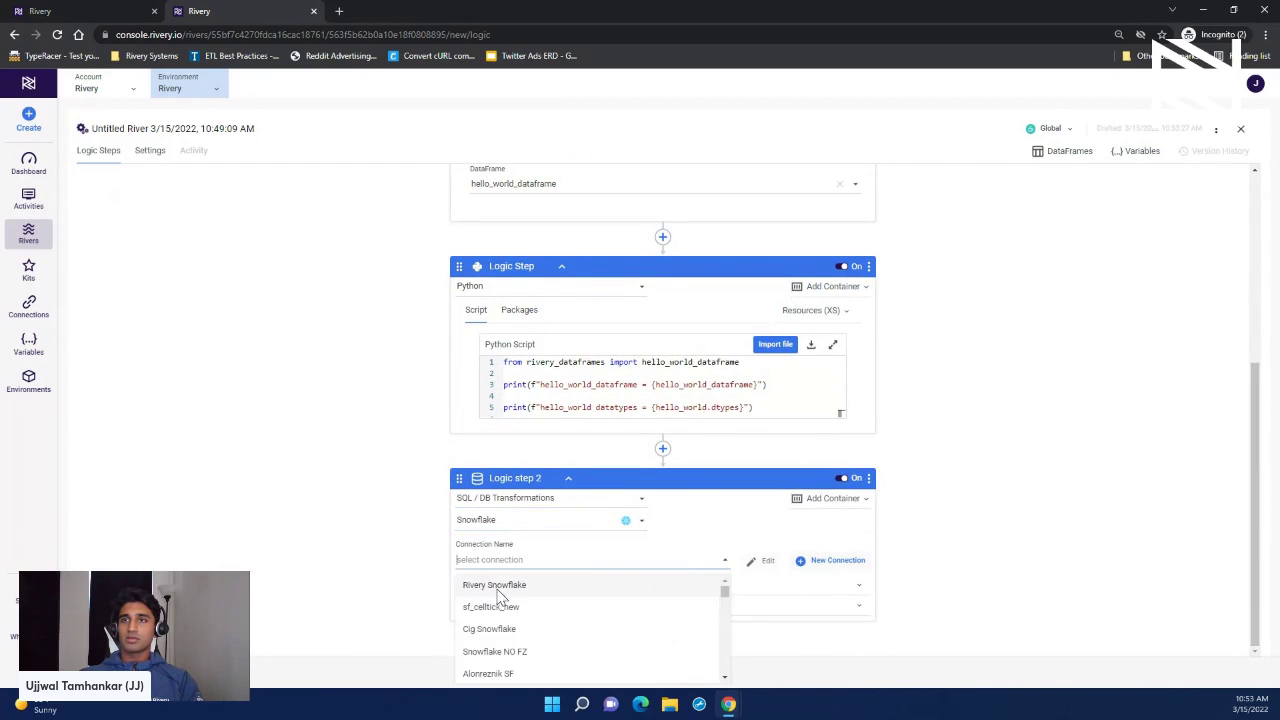
pyautogui.click(500, 586)
# Set the new Snowflake step's source to the existing DataFrame hello_world_dataframe
pyautogui.scroll(-2, 406, 531)
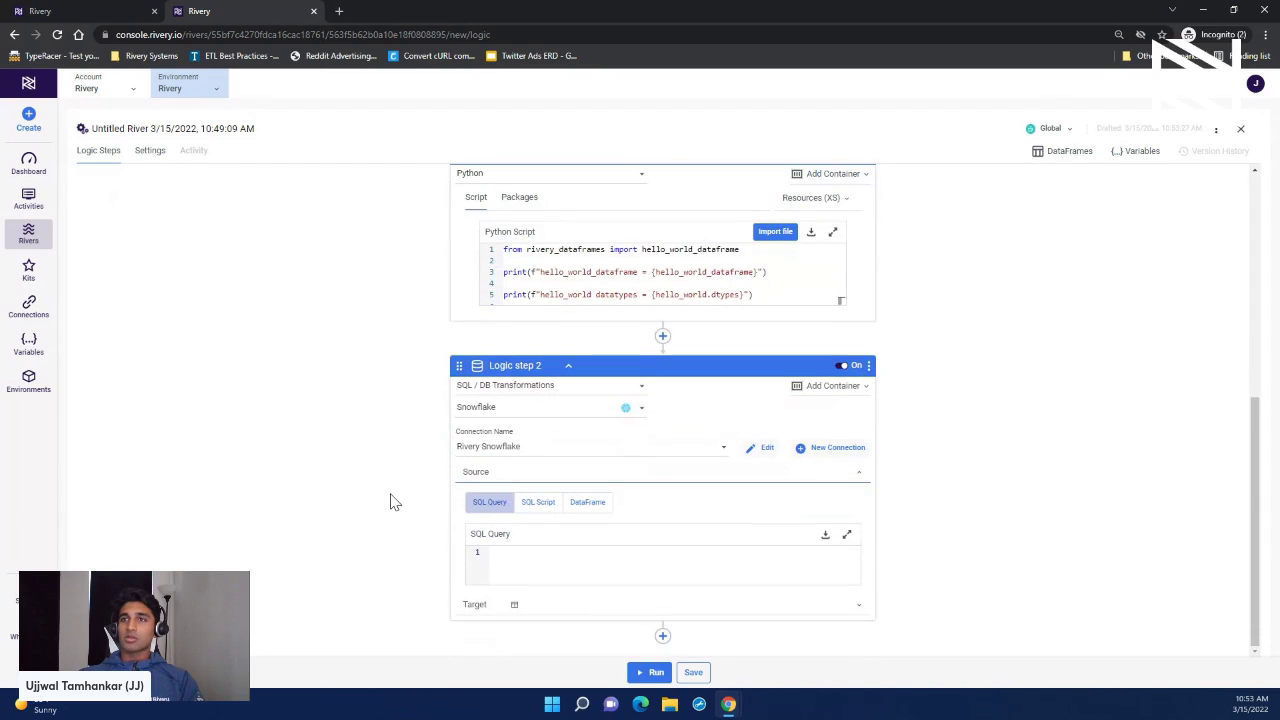
pyautogui.click(587, 502)
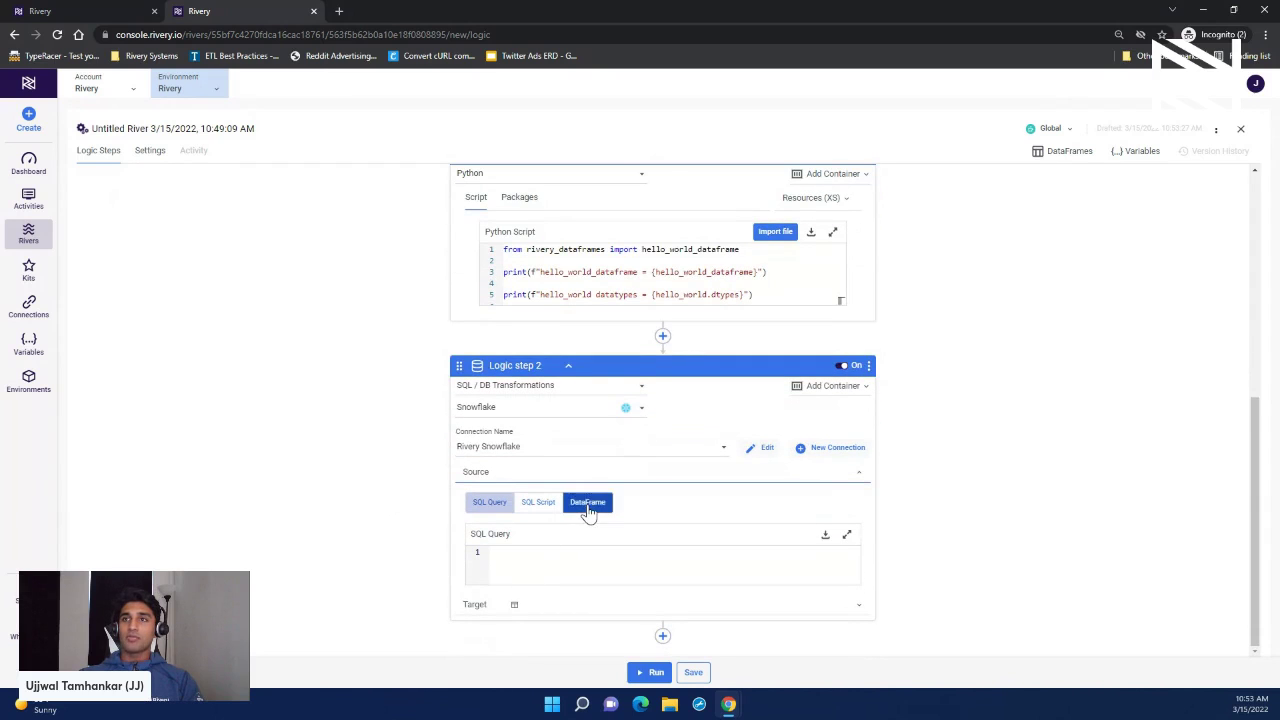
pyautogui.click(587, 565)
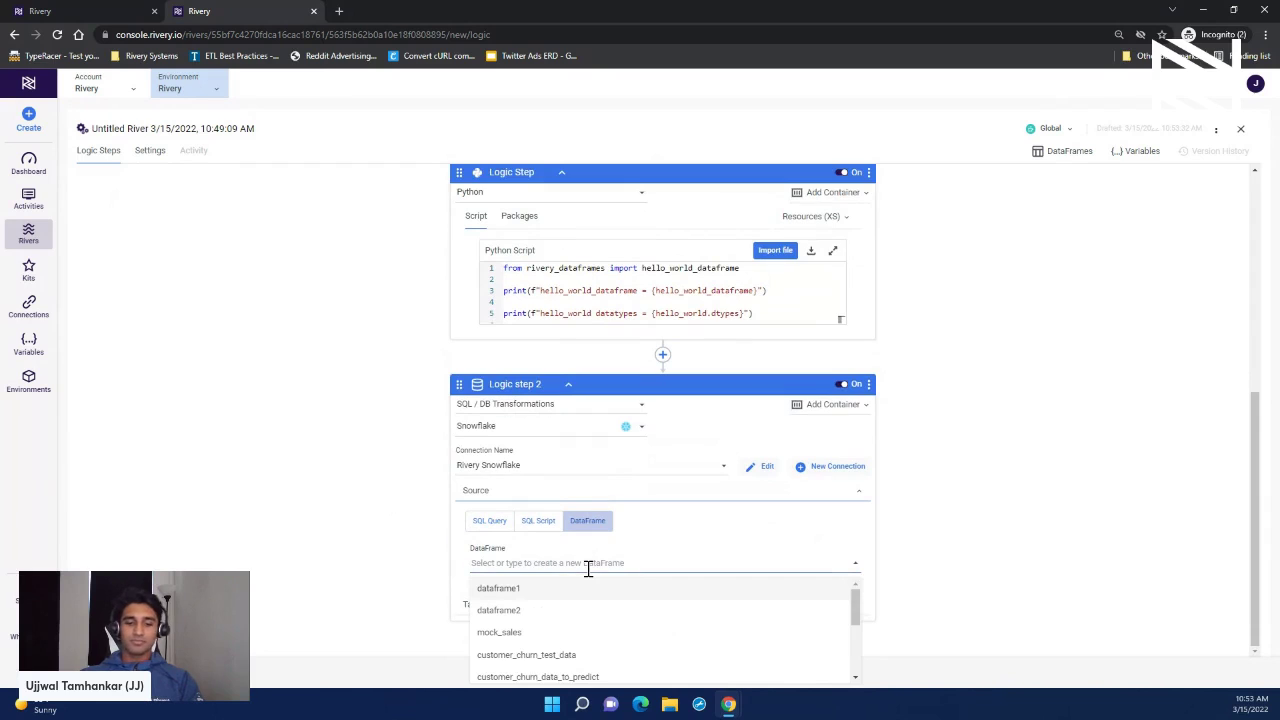
pyautogui.write('hello')
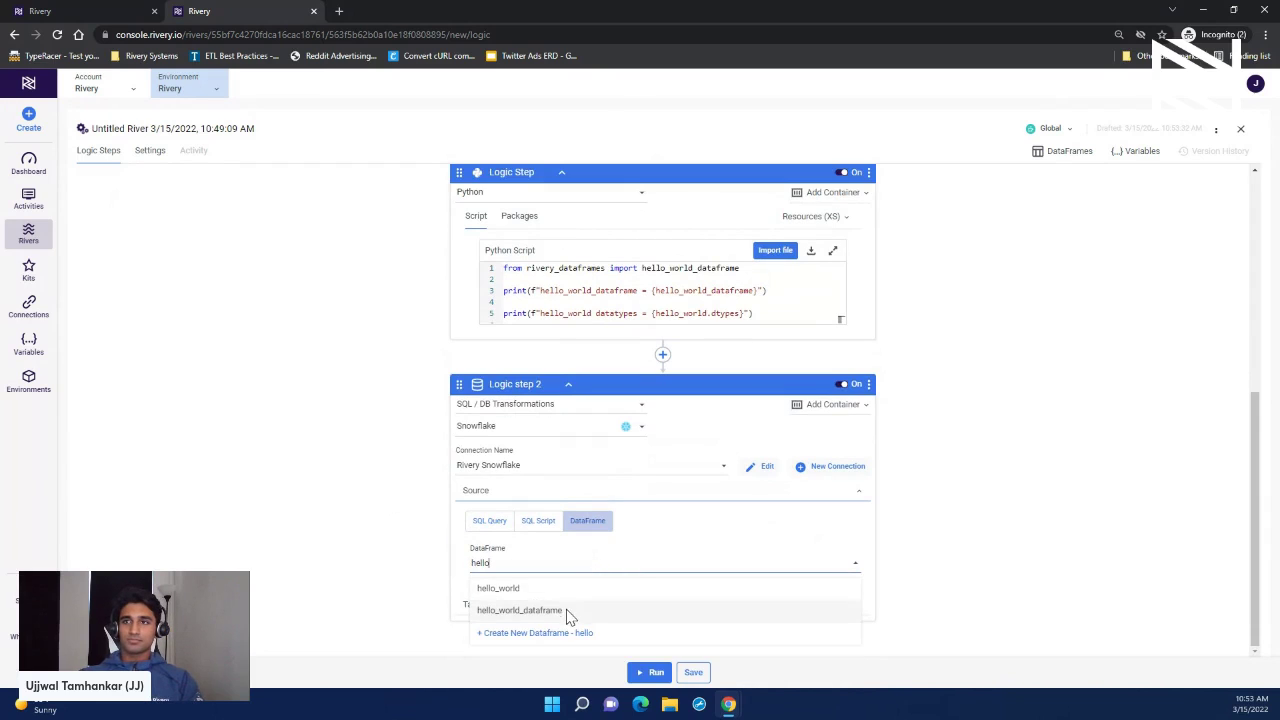
pyautogui.click(577, 611)
# Set the Snowflake step's target table location to the SOLUTIONS database and the TESTING schema
pyautogui.click(494, 612)
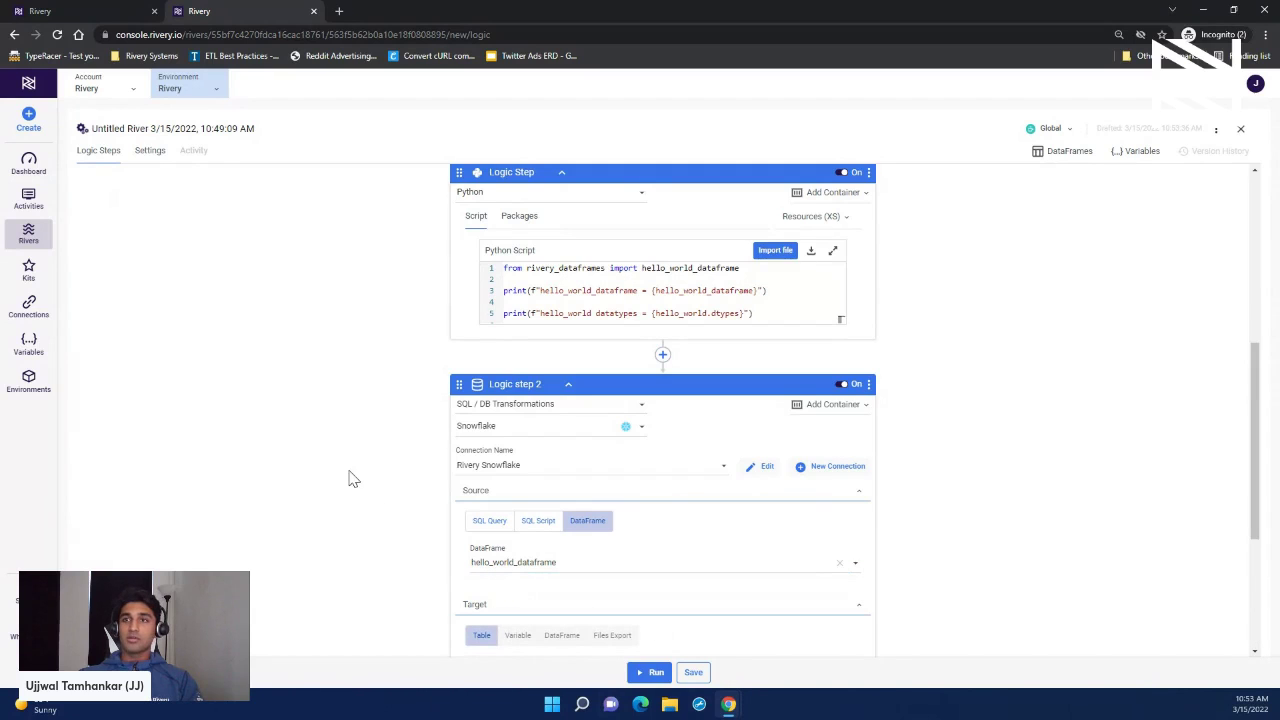
pyautogui.scroll(-2, 351, 480)
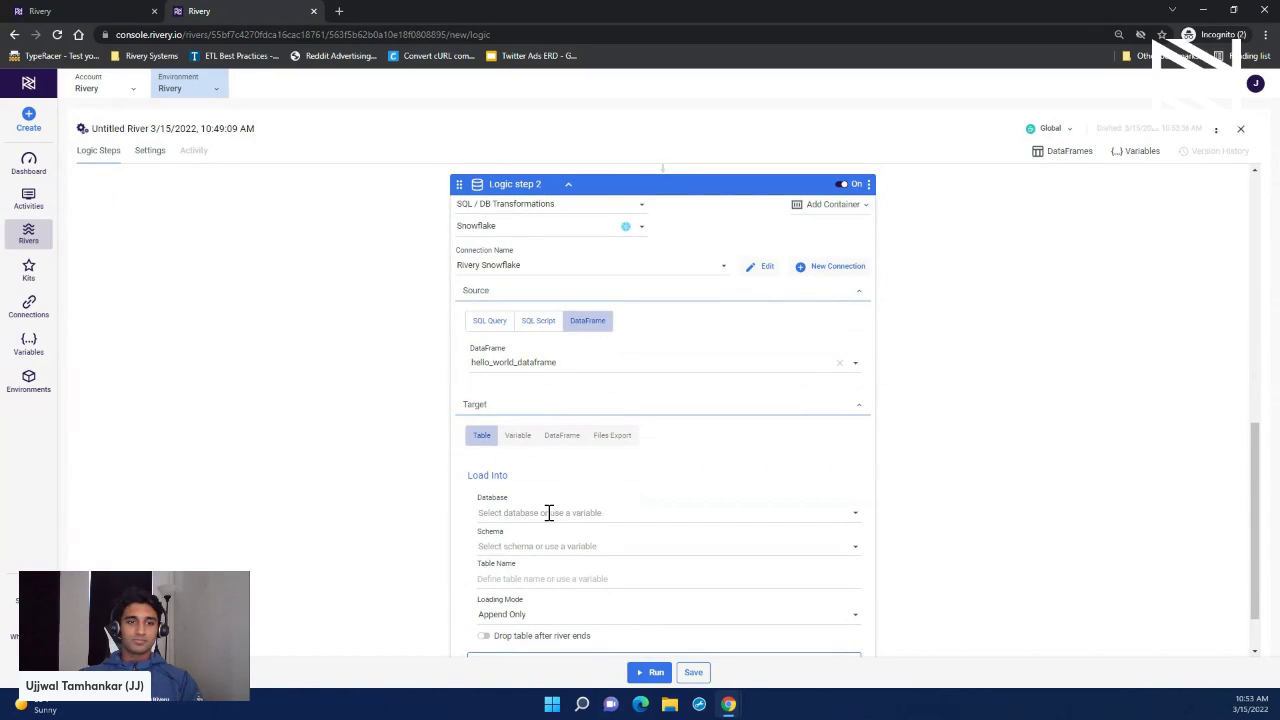
pyautogui.click(548, 513)
pyautogui.write('SOlution')
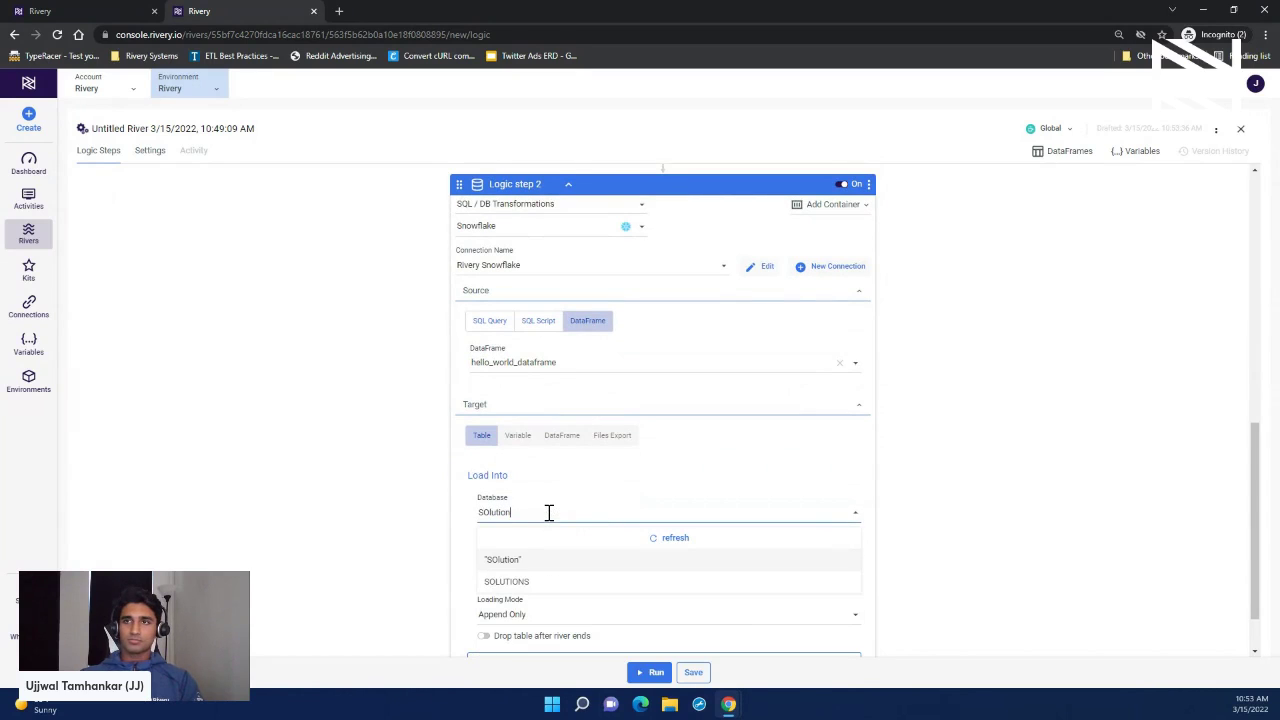
pyautogui.write('s')
pyautogui.click(518, 558)
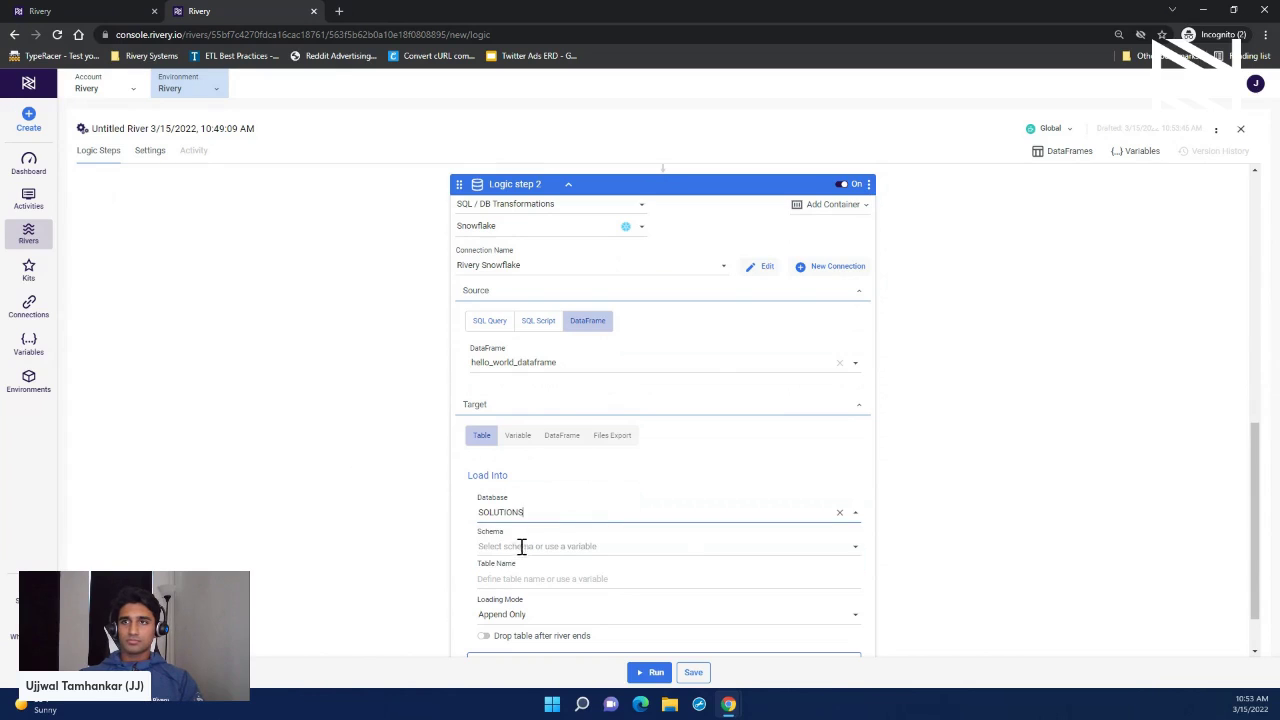
pyautogui.click(520, 546)
pyautogui.write('TESTING')
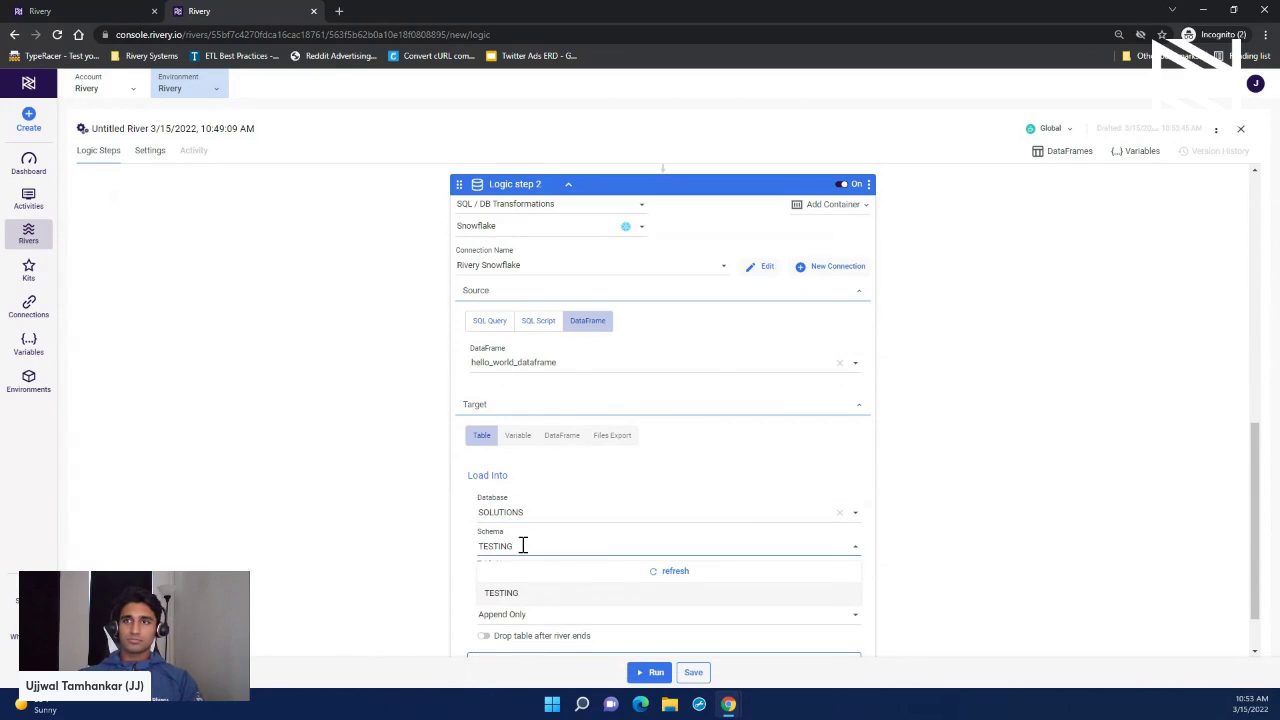
pyautogui.click(428, 563)
# Name the target table hello_world_2 and set its loading mode to Overwrite
pyautogui.click(500, 578)
pyautogui.write('hello_world')
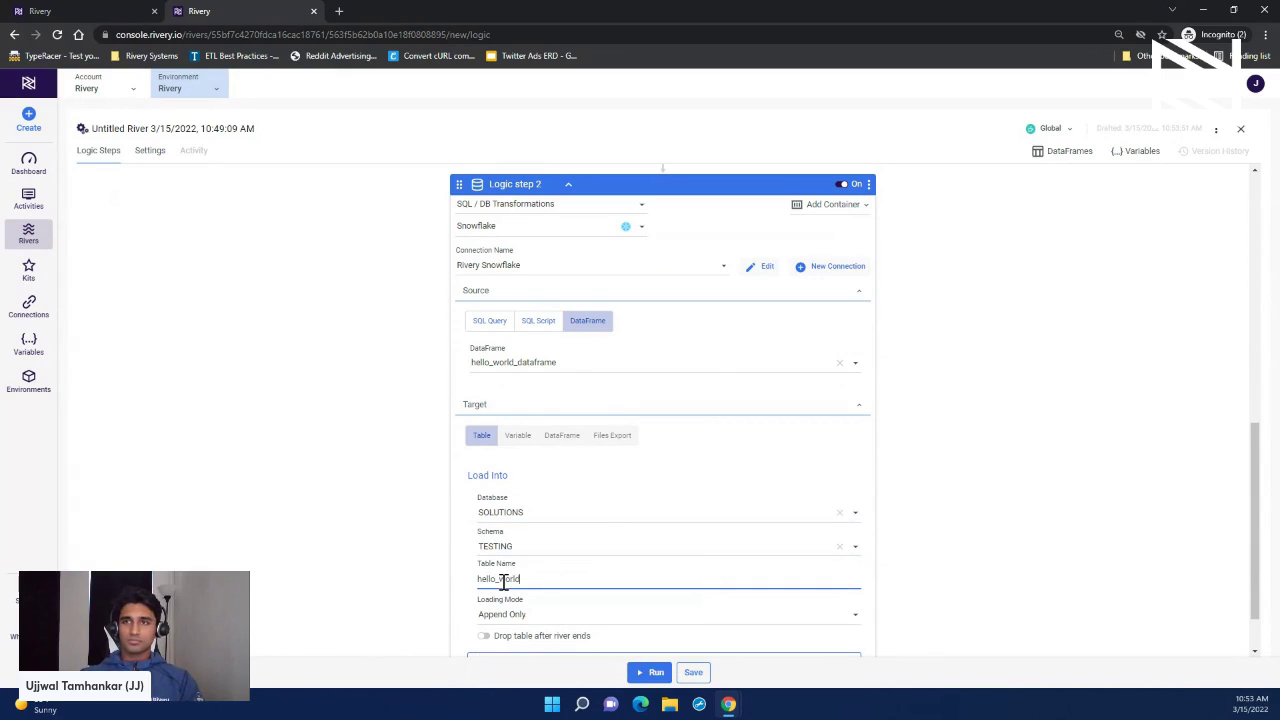
pyautogui.write('_2')
pyautogui.scroll(-2, 326, 471)
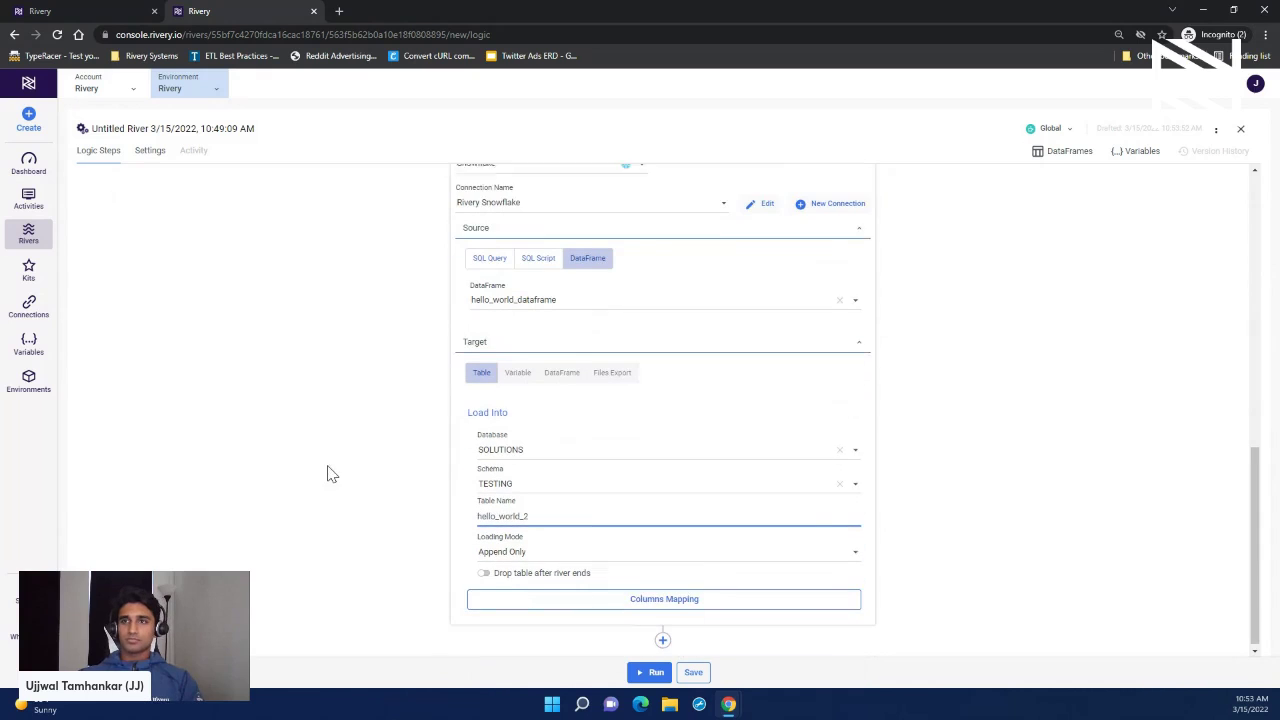
pyautogui.click(574, 552)
pyautogui.click(503, 618)
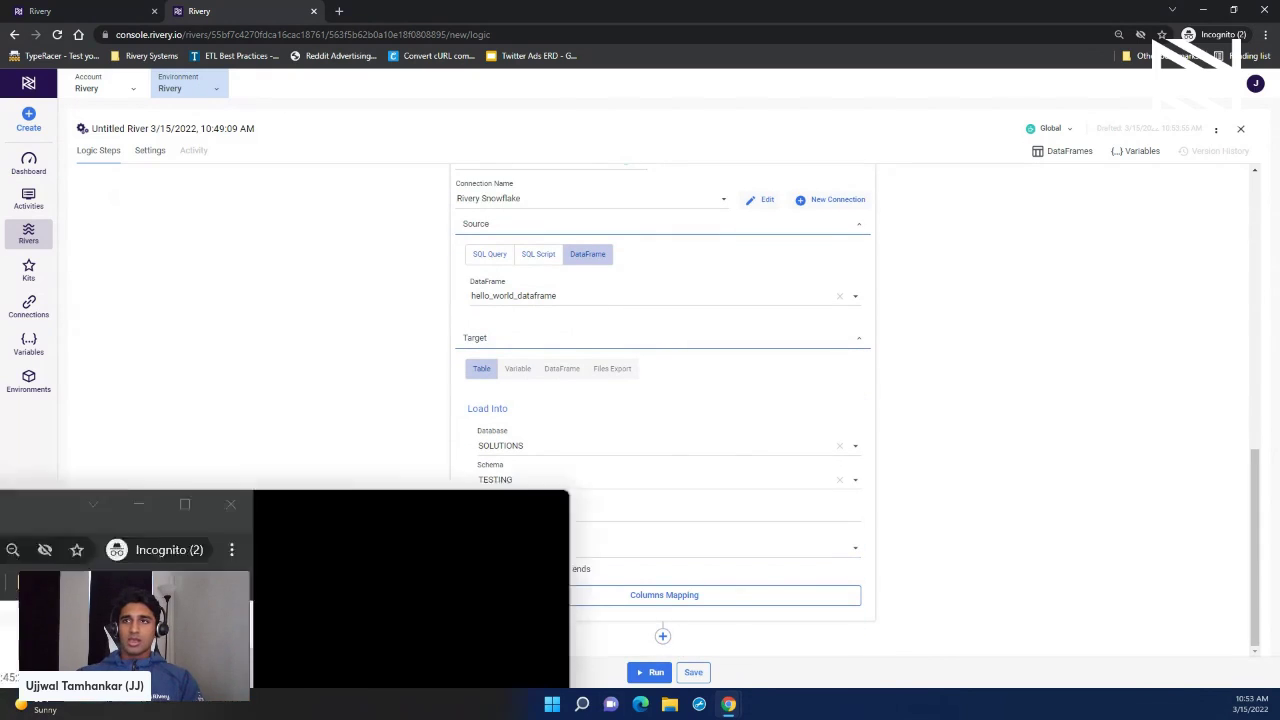
# Examine the logic steps of the prebuilt river Rivery Python Webinar Hello World, then return to the untitled river
pyautogui.hotkey('alt', 'Tab')
pyautogui.doubleClick(362, 278)
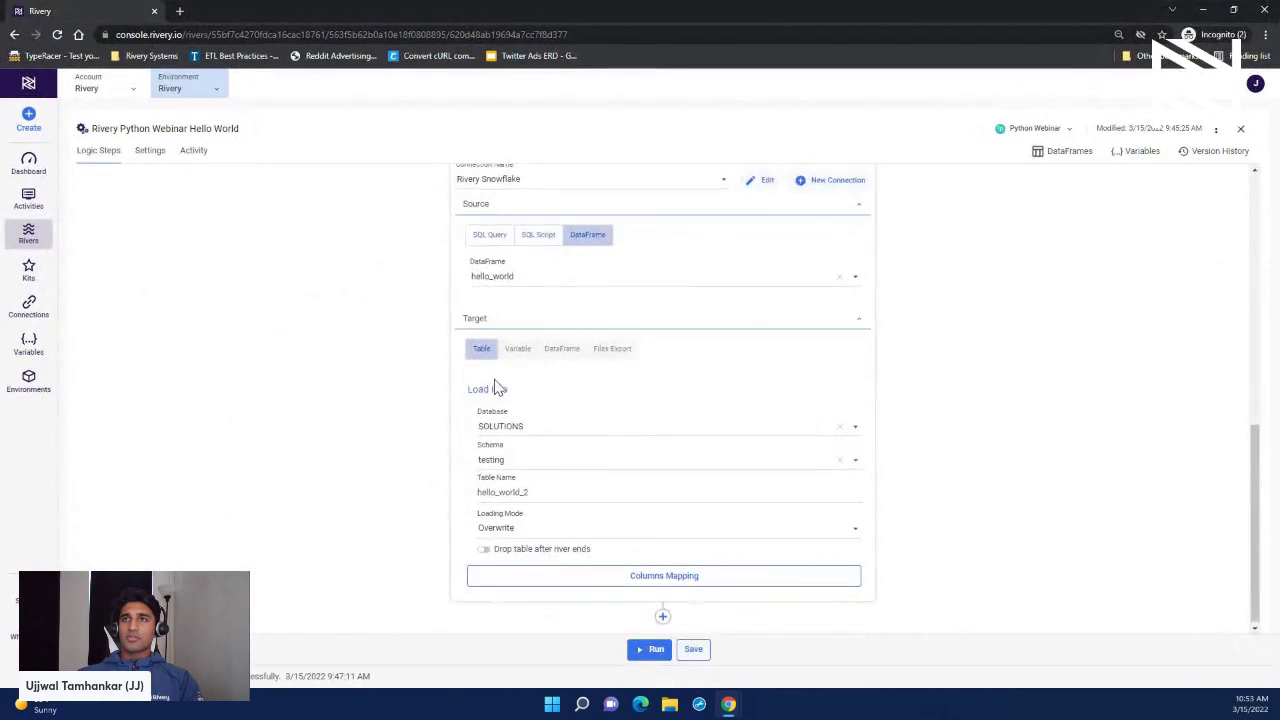
pyautogui.scroll(5, 494, 383)
pyautogui.scroll(-10, 700, 246)
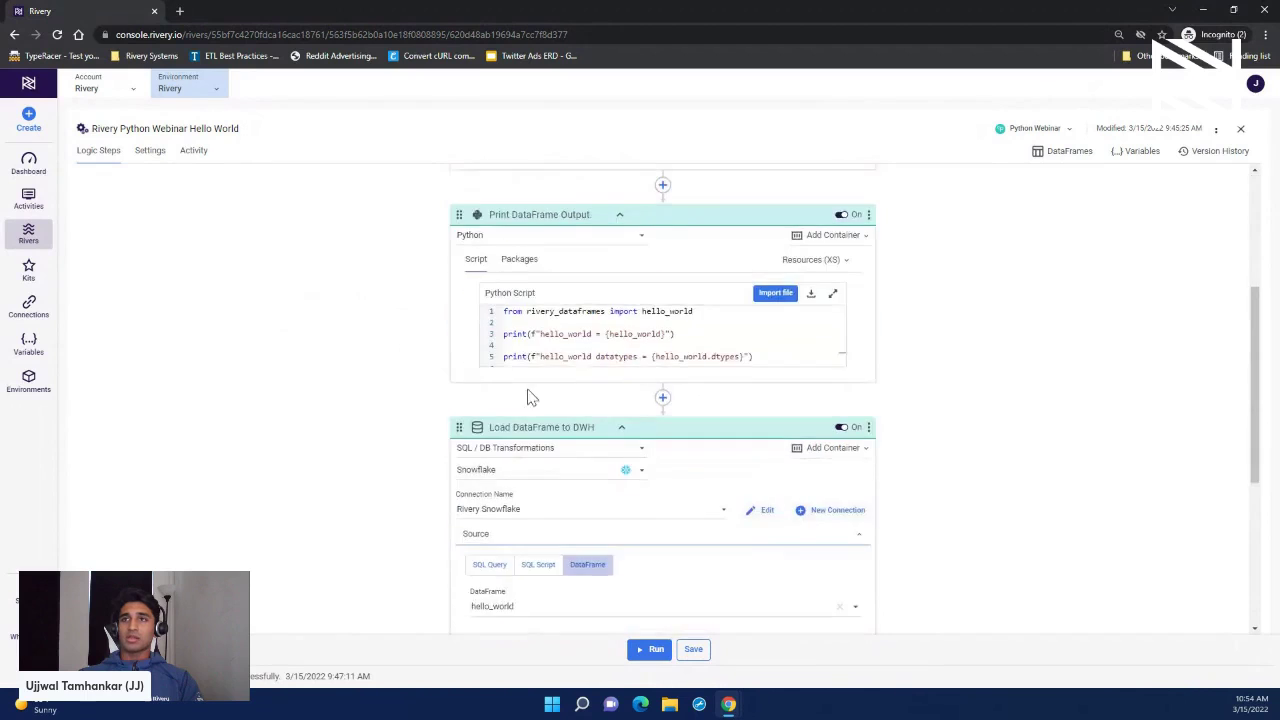
pyautogui.scroll(3, 460, 336)
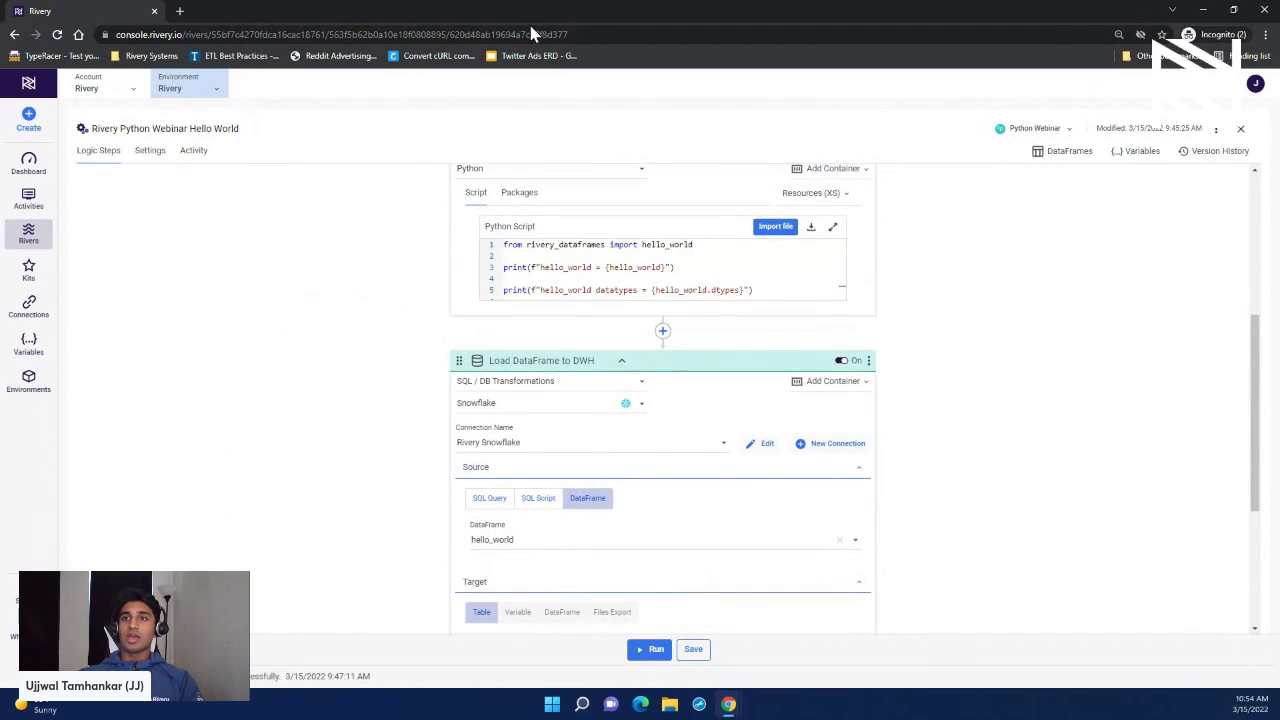
pyautogui.hotkey('alt', 'Tab')
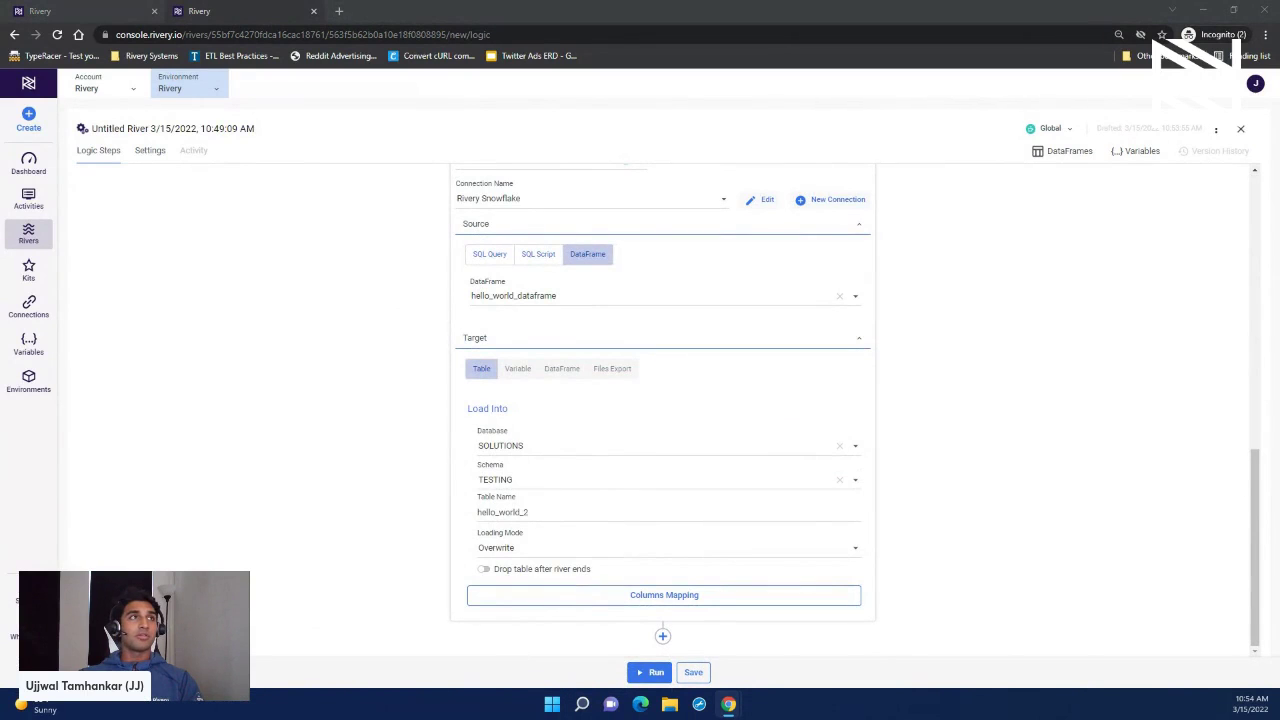
# Switch to the Snowflake worksheet, run "select * from solutions.testing.hello_world_2" and inspect the row with ID 6
pyautogui.hotkey('alt', 'Tab')
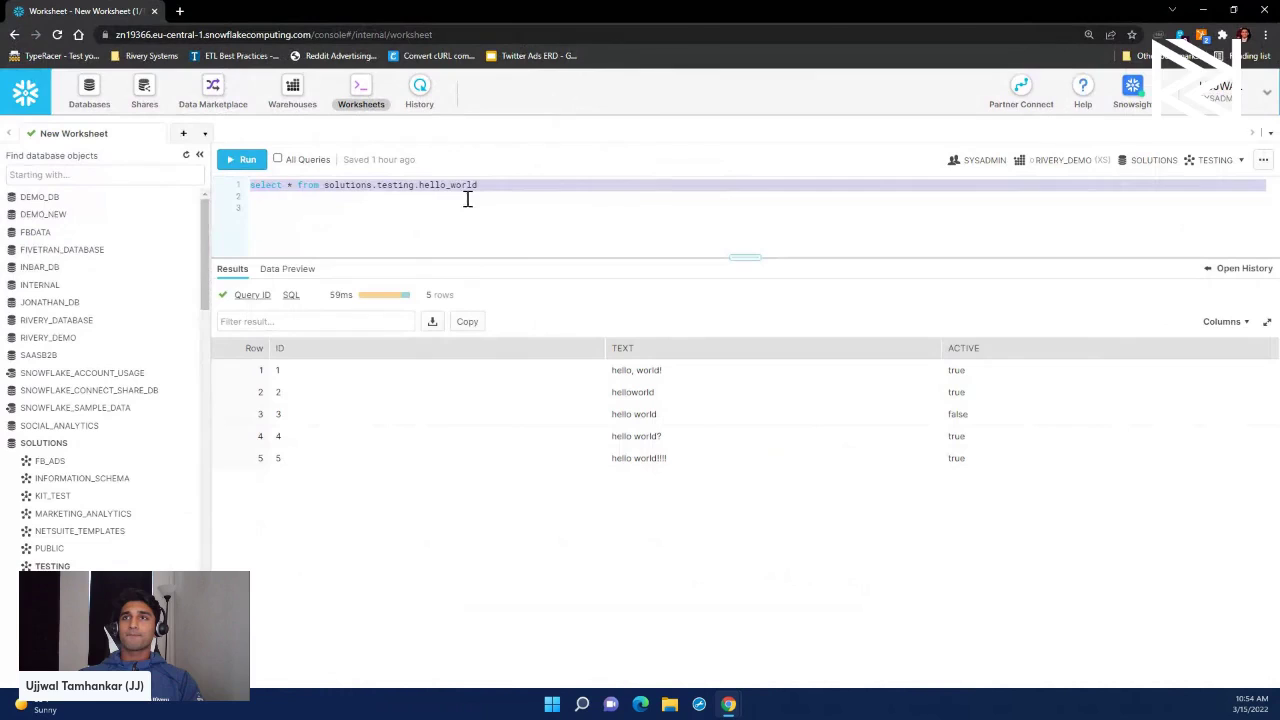
pyautogui.click(492, 186)
pyautogui.write('_2')
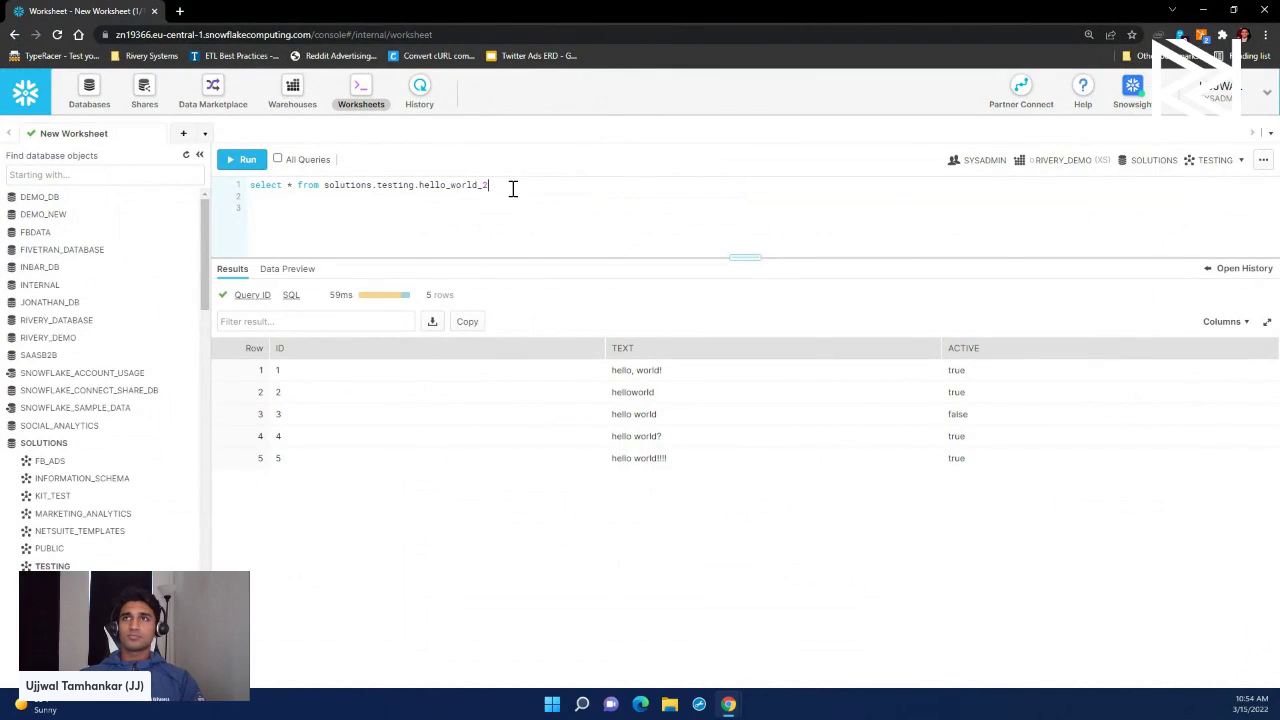
pyautogui.hotkey('ctrl', 'Return')
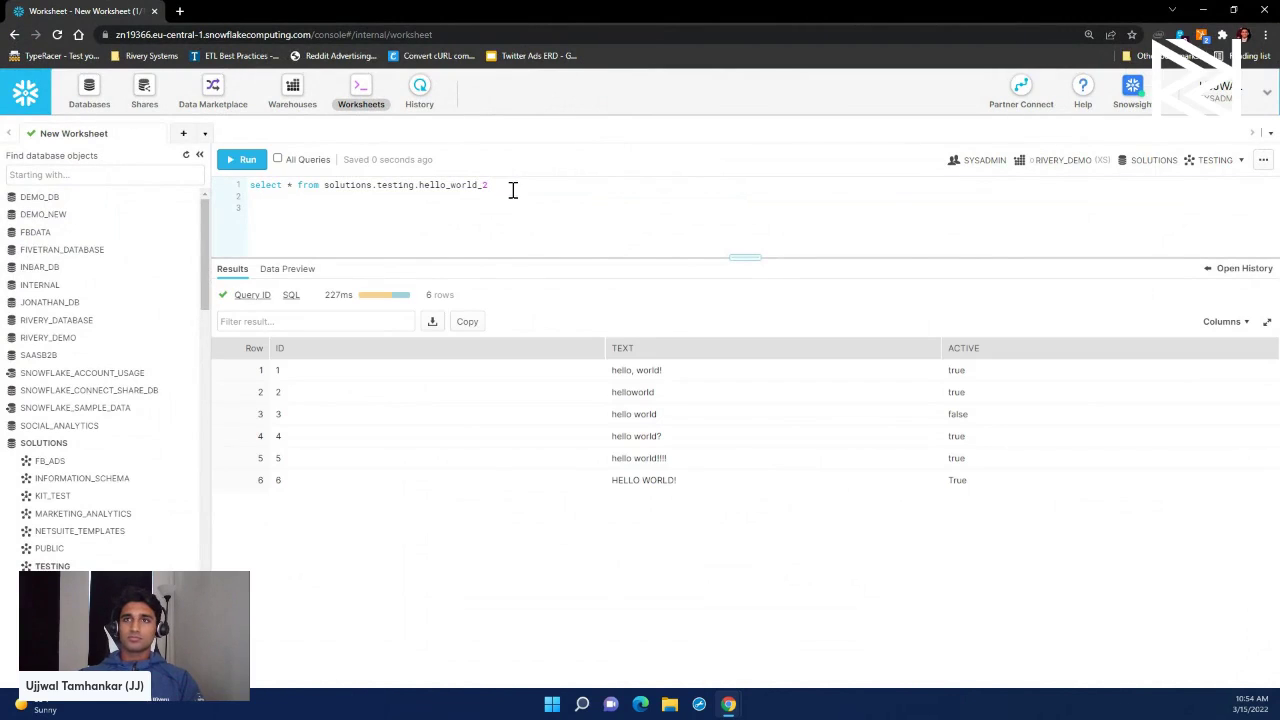
pyautogui.doubleClick(278, 483)
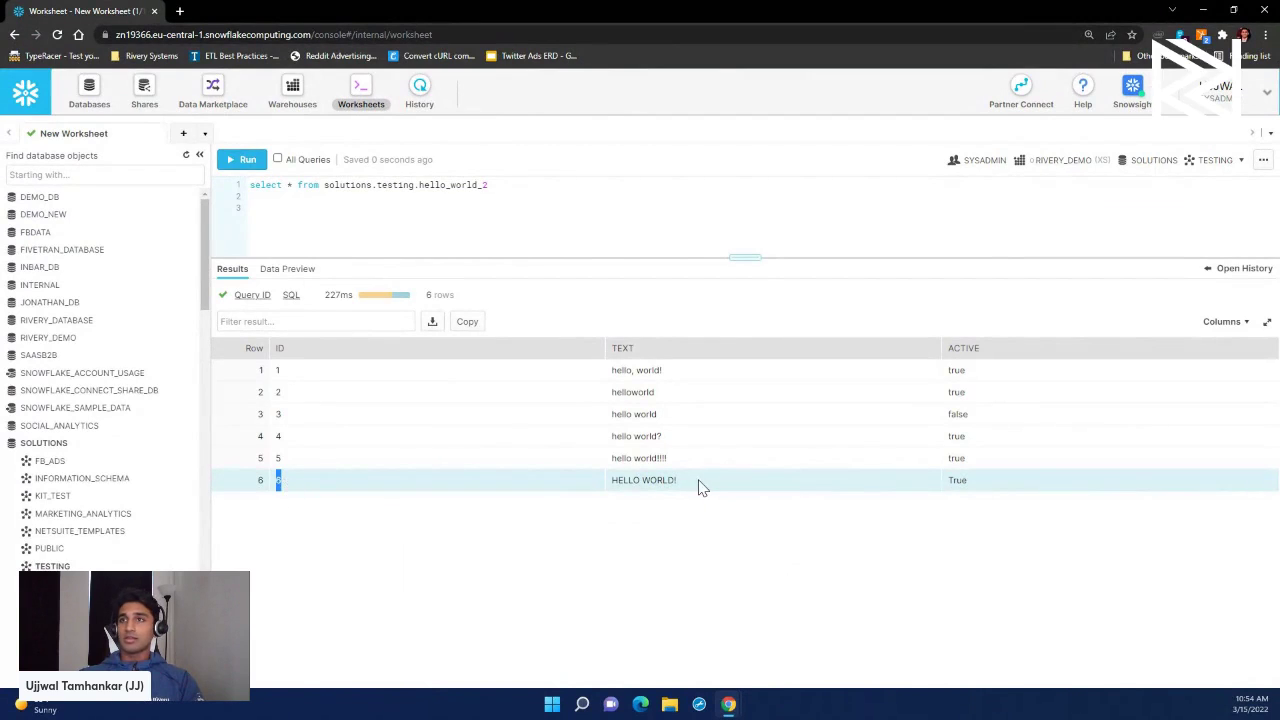
pyautogui.moveTo(700, 486); pyautogui.dragTo(625, 495)
pyautogui.click(625, 495)
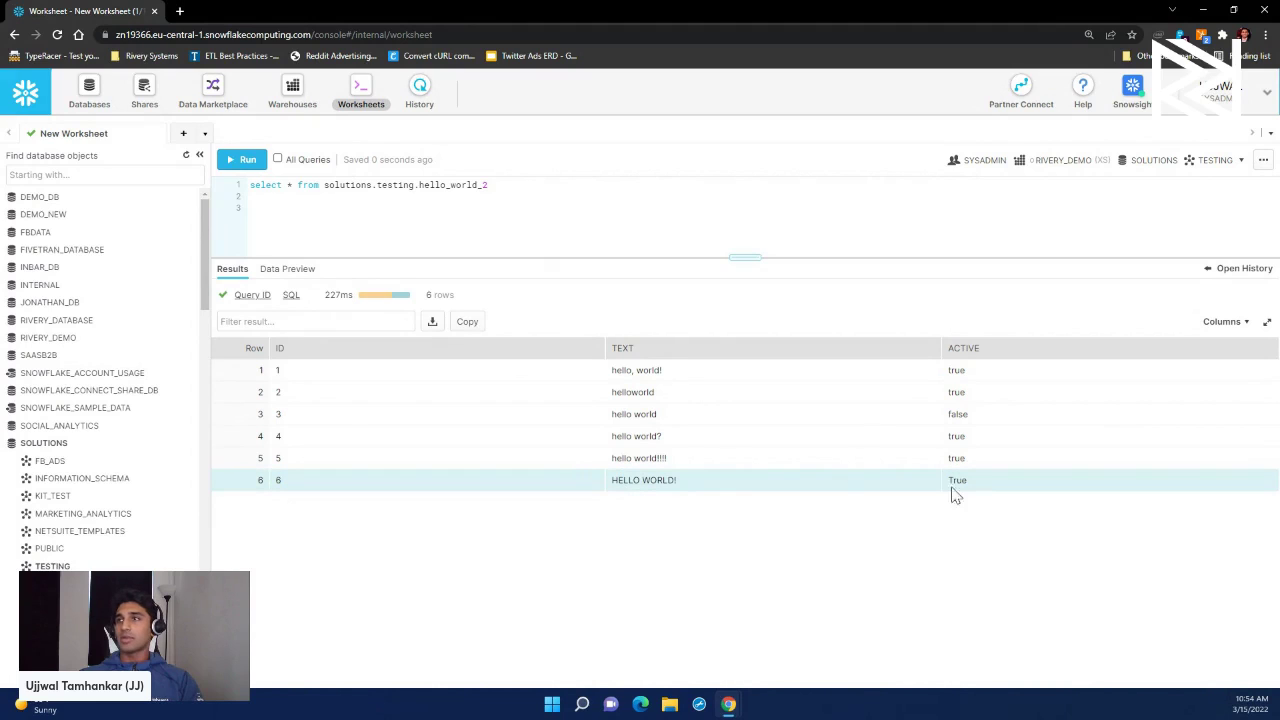